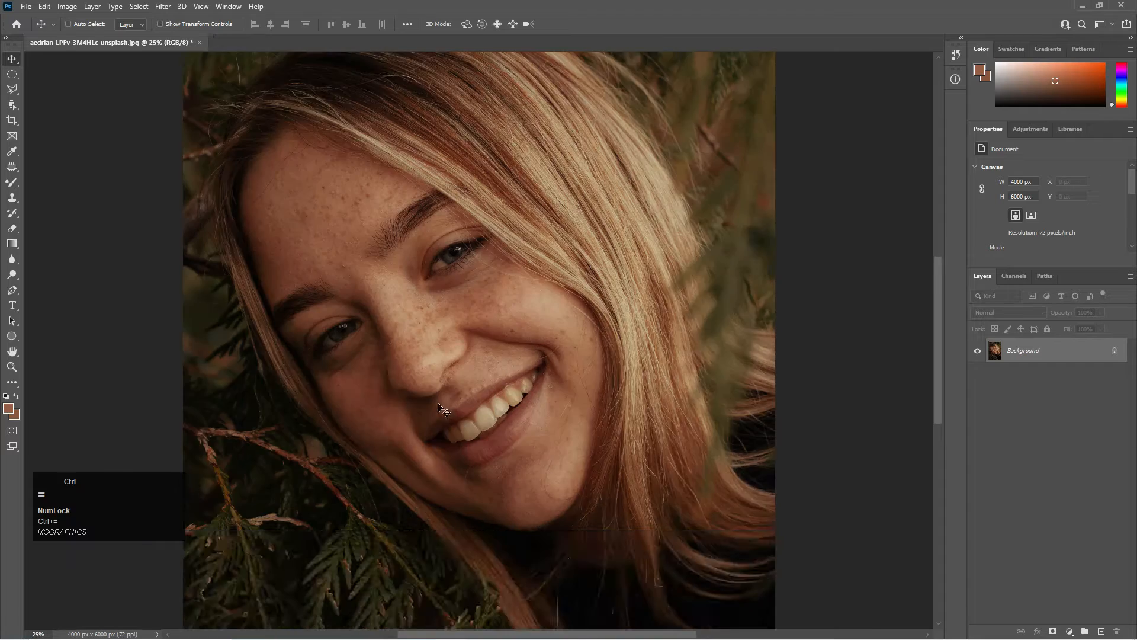
- Unlock the Background layer and duplicate it as Layer 0 copy
drag(270, 140, 279, 186)
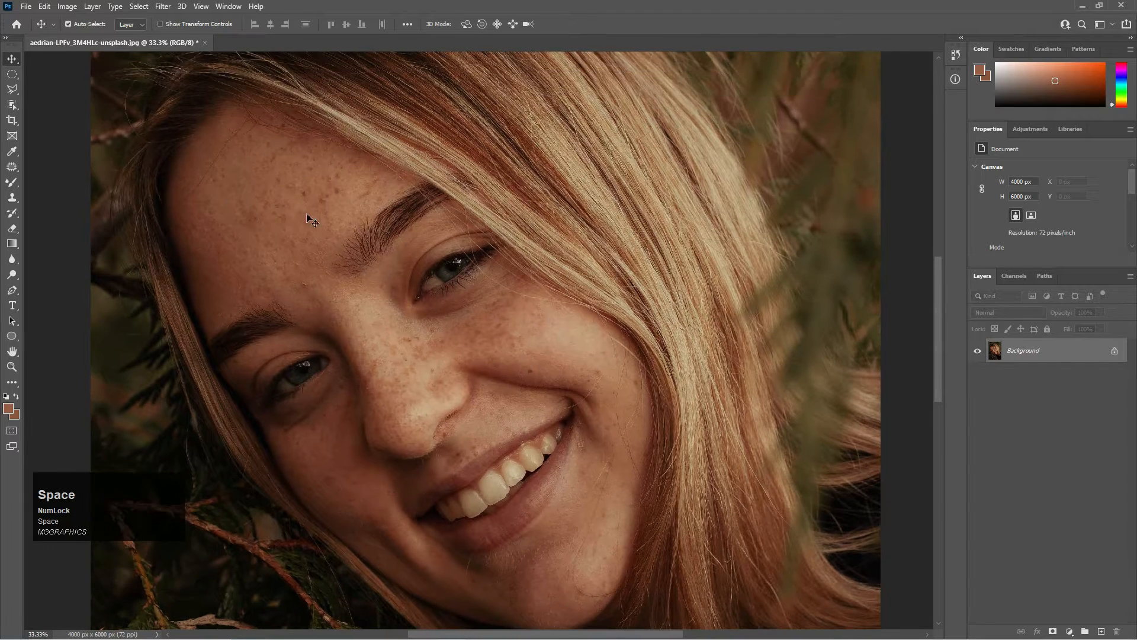
click(1114, 351)
right_click(1046, 349)
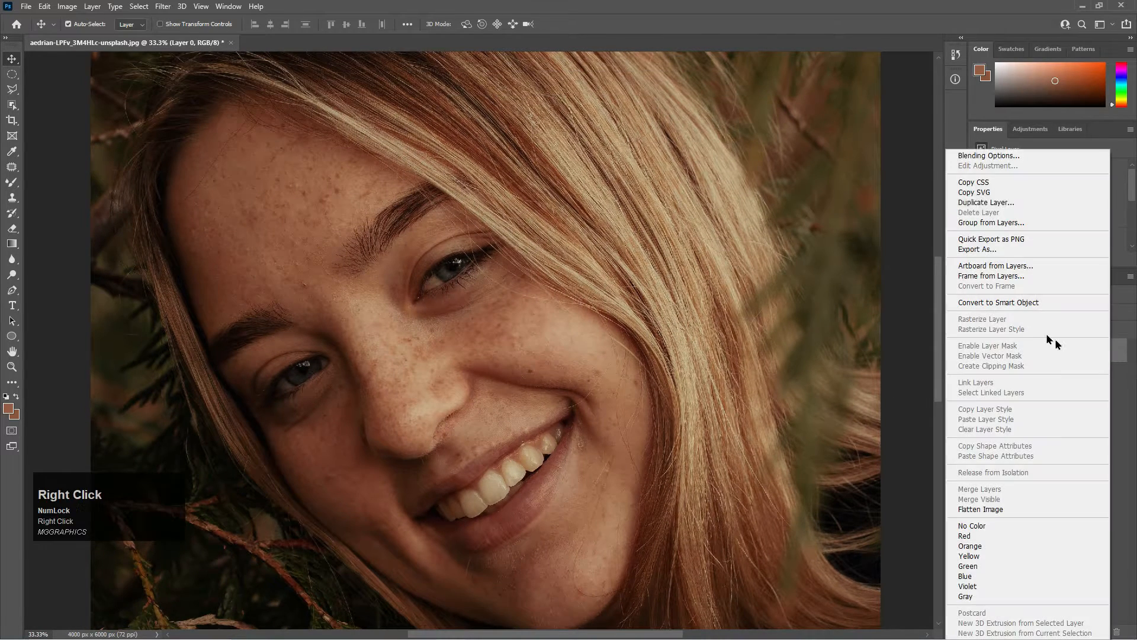
click(1001, 206)
click(665, 184)
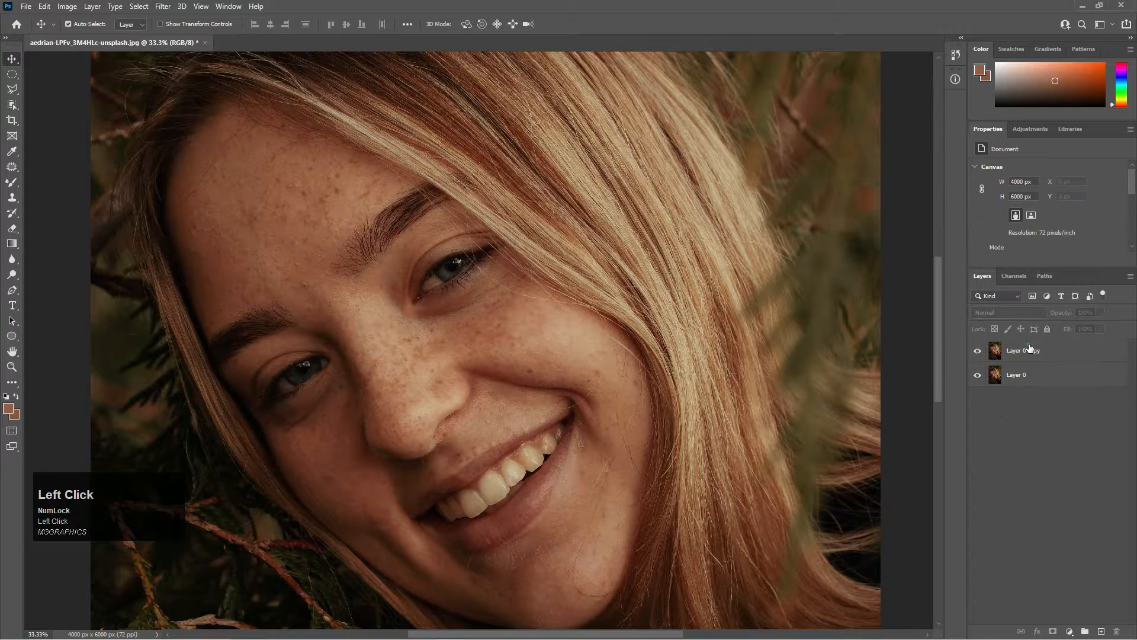
- Select Layer 0 copy and sample the skin tone from the forehead with the Eyedropper
drag(291, 181, 279, 188)
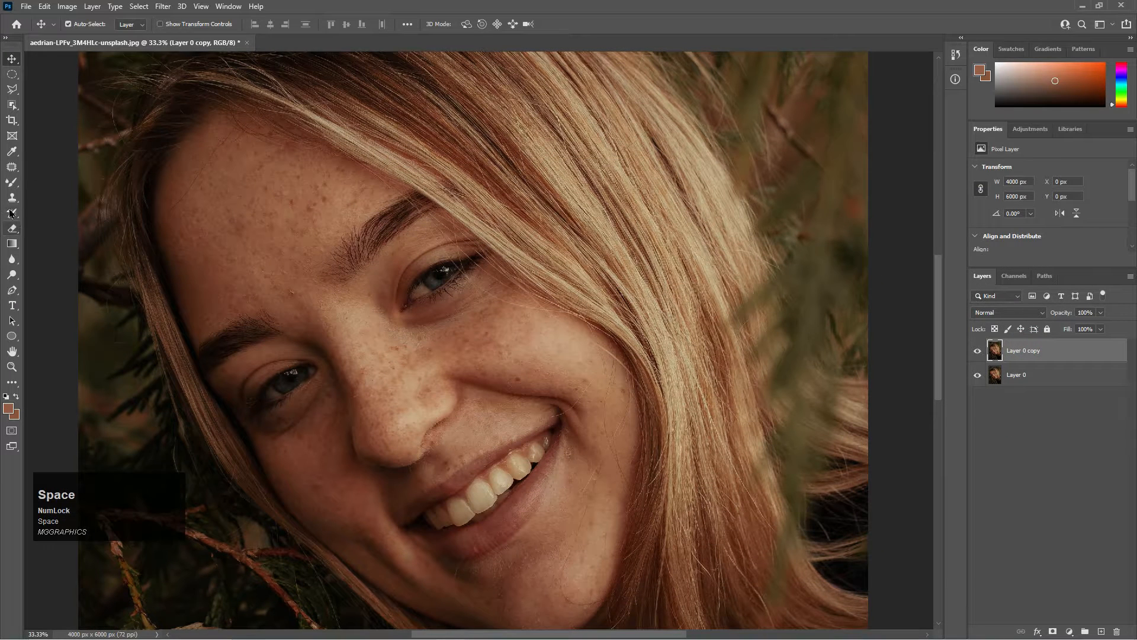
click(12, 151)
right_click(12, 151)
click(39, 155)
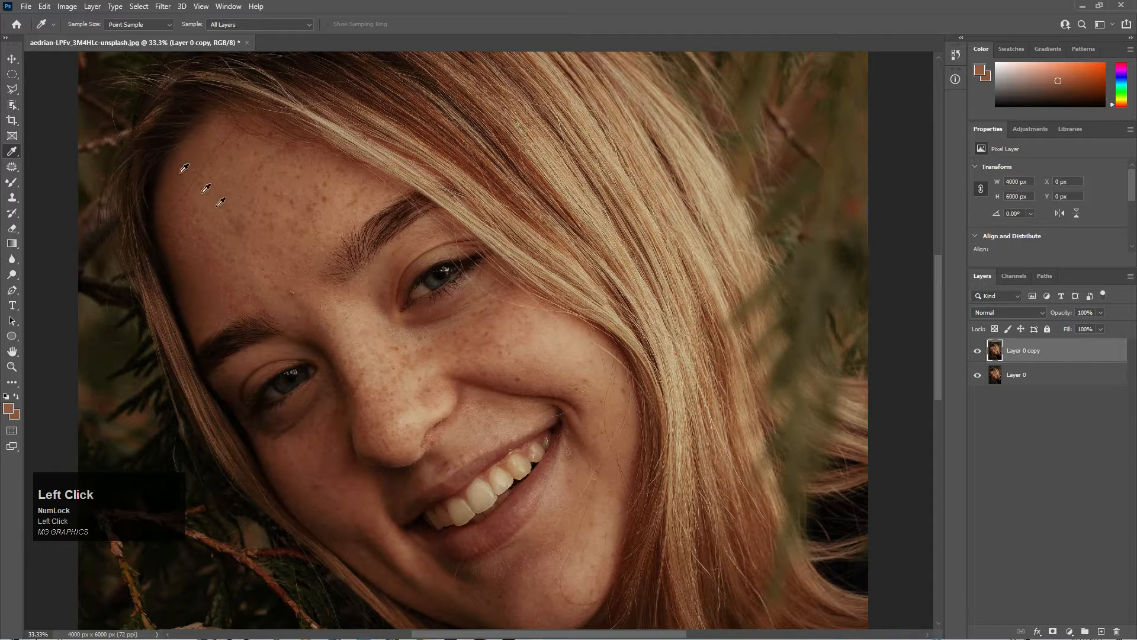
click(254, 205)
- Set up the Mixer Brush with Wet 20%, Load 20%, Mix 75% and Flow 100%
right_click(12, 181)
click(65, 220)
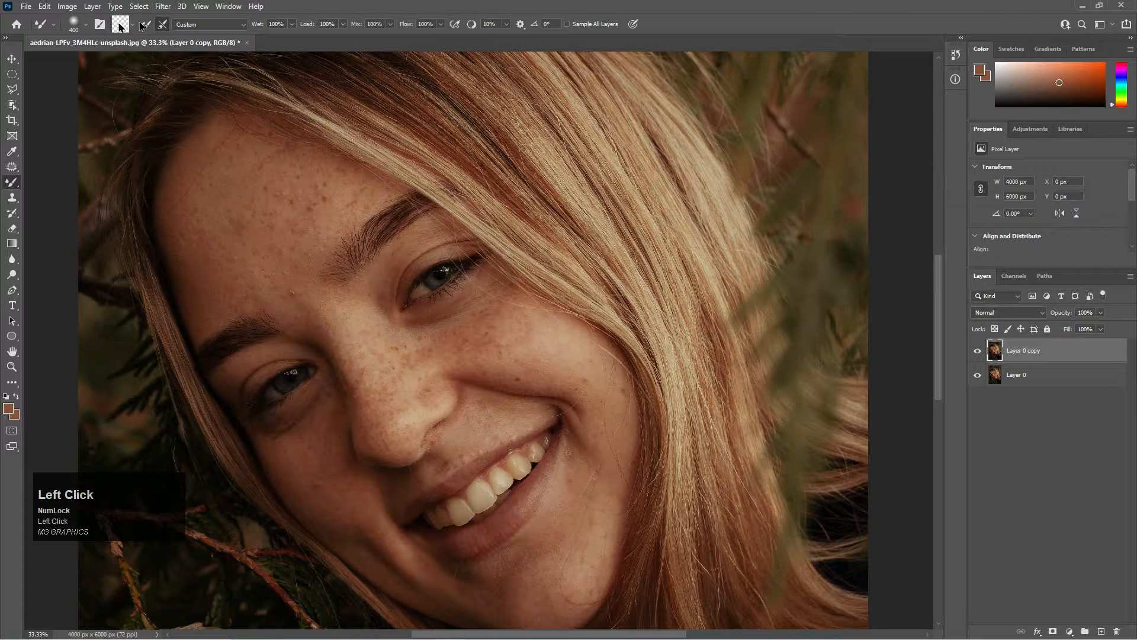
click(292, 23)
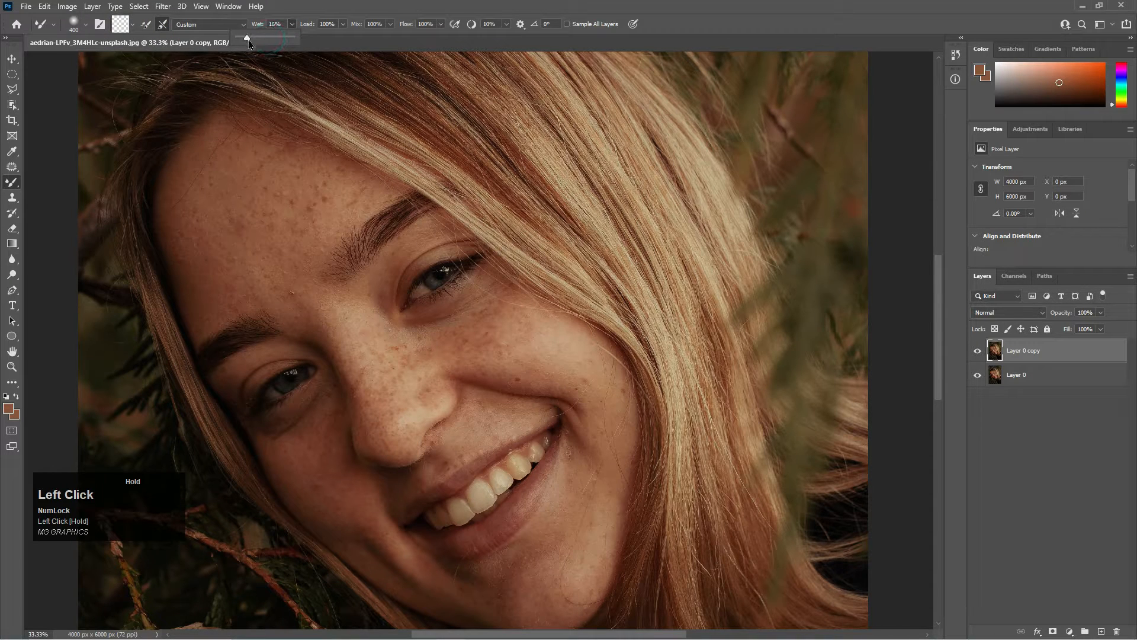
click(332, 24)
text(20)
click(379, 24)
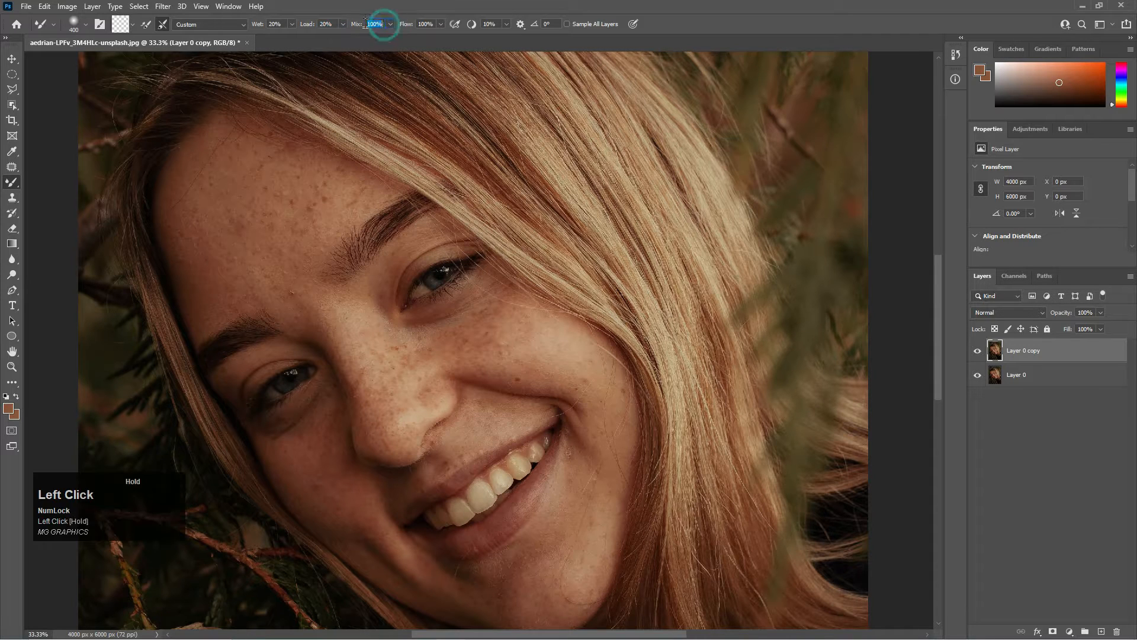
click(442, 24)
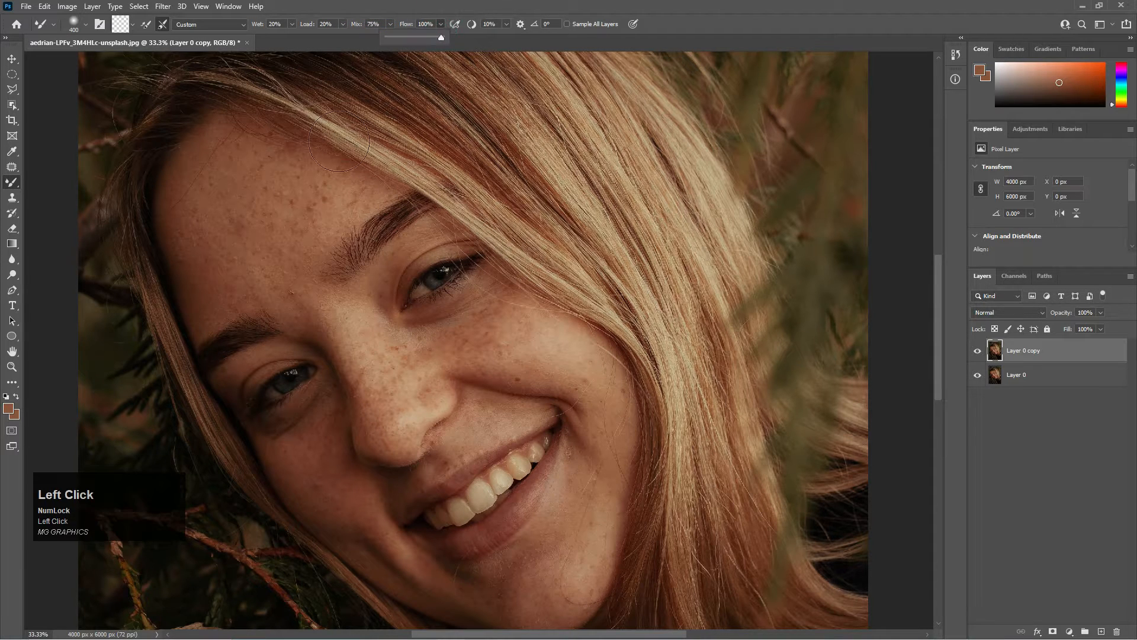
- Smooth the freckled skin in the middle of the forehead using the Mixer Brush at size 200
drag(469, 194, 502, 230)
key(ctrl+plus)
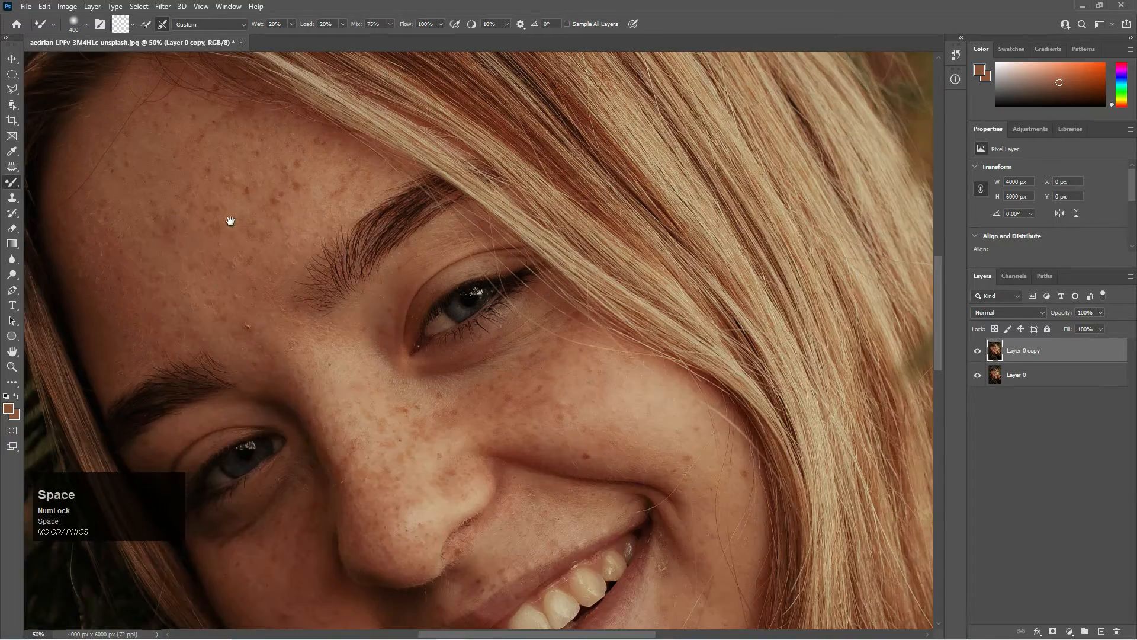
mouse_move(230, 221)
mouse_down()
mouse_move(326, 276)
mouse_move(424, 302)
mouse_up()
key(ctrl+plus)
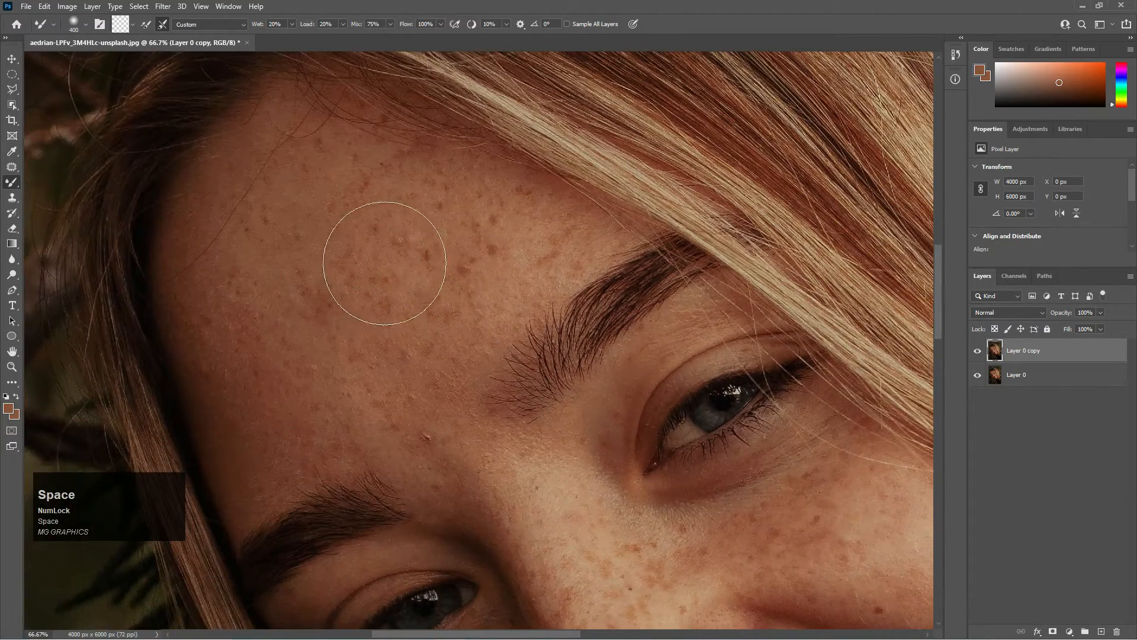
key(bracketleft)
key(bracketleft)
key(bracketleft)
key(bracketleft)
key(bracketleft)
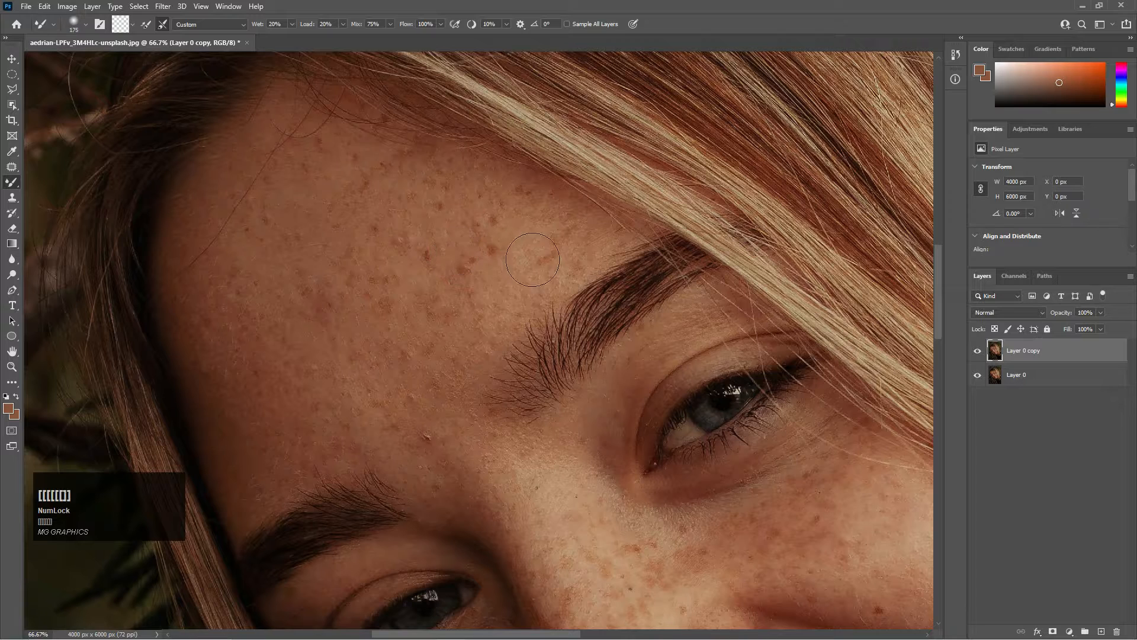
key(bracketright)
mouse_move(533, 259)
mouse_down()
mouse_move(465, 286)
mouse_move(457, 254)
mouse_move(403, 415)
mouse_up()
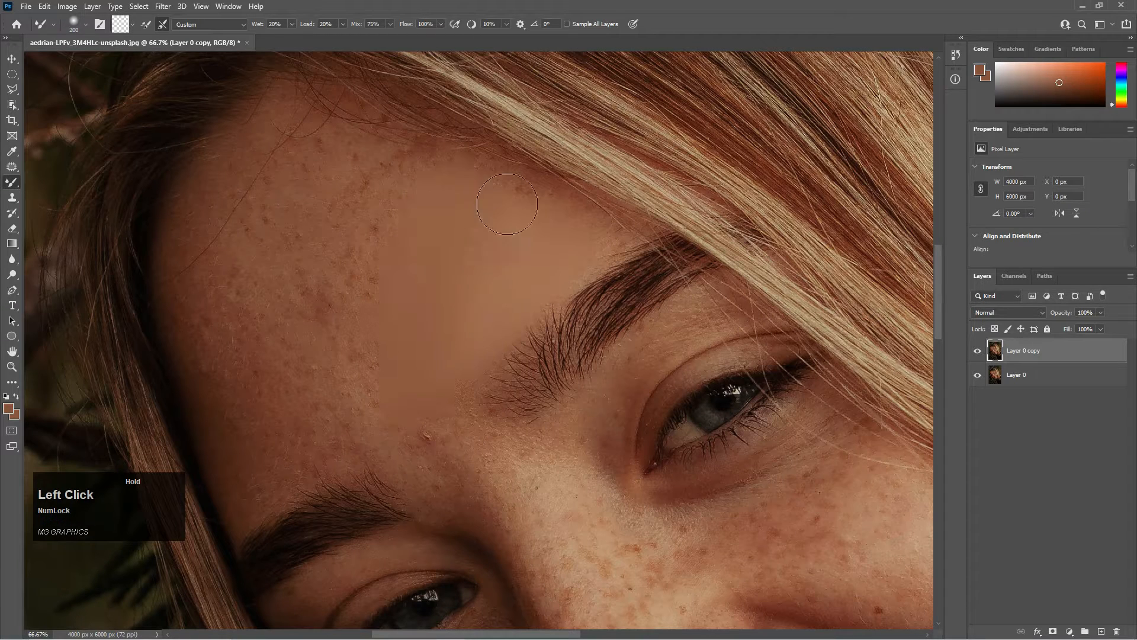
- Blend the skin along the upper edge of the eyebrow nearest the hair parting and down towards the brow gap, varying the brush size
key(bracketleft)
key(bracketleft)
key(bracketleft)
key(bracketleft)
drag(623, 252, 574, 279)
key(bracketright)
key(bracketright)
key(bracketright)
key(bracketright)
mouse_move(471, 379)
mouse_down()
mouse_move(469, 321)
mouse_move(372, 291)
mouse_move(374, 390)
mouse_move(445, 307)
mouse_move(436, 192)
mouse_move(478, 203)
mouse_move(325, 188)
mouse_move(288, 295)
mouse_move(264, 195)
mouse_move(265, 301)
mouse_move(353, 428)
mouse_up()
- Smooth the remaining freckles across the lower and outer forehead, adjusting the brush size between strokes
key(bracketleft)
key(bracketleft)
key(bracketleft)
key(bracketleft)
key(bracketleft)
key(bracketleft)
drag(427, 322, 493, 280)
mouse_move(403, 404)
mouse_down()
mouse_move(451, 426)
mouse_move(349, 423)
mouse_move(263, 252)
mouse_up()
key(bracketright)
key(bracketright)
key(bracketright)
mouse_move(346, 449)
mouse_down()
mouse_move(314, 410)
mouse_move(317, 457)
mouse_move(274, 278)
mouse_move(282, 198)
mouse_up()
- Blend the outer forehead from the hairline down to the other eyebrow with the brush at size 200
key(bracketleft)
key(bracketleft)
key(bracketright)
key(bracketright)
key(bracketright)
key(bracketright)
drag(291, 132, 367, 437)
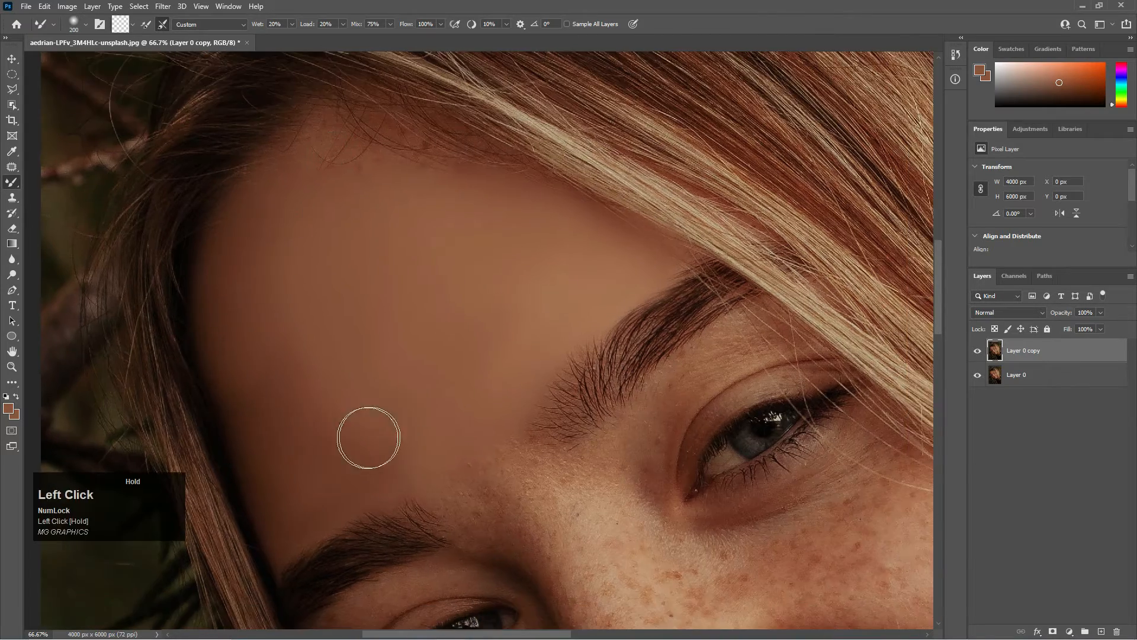
- Even out the tones across the whole forehead with an enlarged Mixer Brush
key(ctrl+minus)
key(ctrl+minus)
key(ctrl+minus)
key(ctrl+minus)
key(ctrl+plus)
mouse_move(450, 274)
mouse_down()
mouse_move(422, 284)
mouse_move(460, 310)
mouse_up()
key(bracketright)
key(bracketright)
key(bracketright)
key(bracketright)
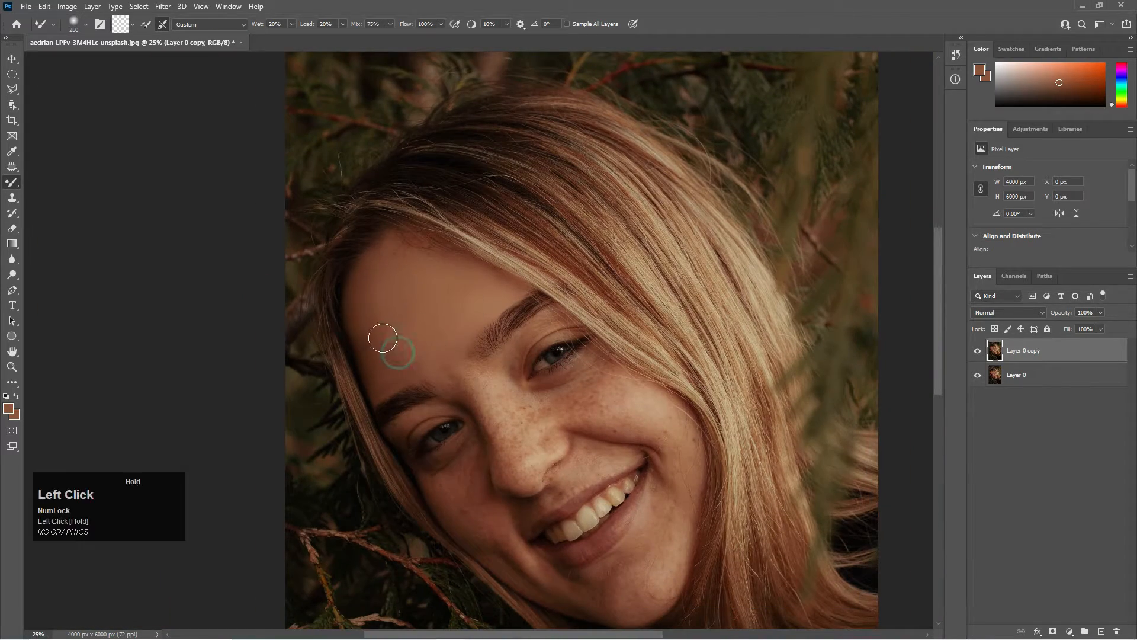
- Smooth the outer edge of the forehead beside the hair using a smaller Mixer Brush
key(ctrl+plus)
key(ctrl+plus)
key(ctrl+plus)
key(bracketleft)
key(bracketleft)
key(bracketleft)
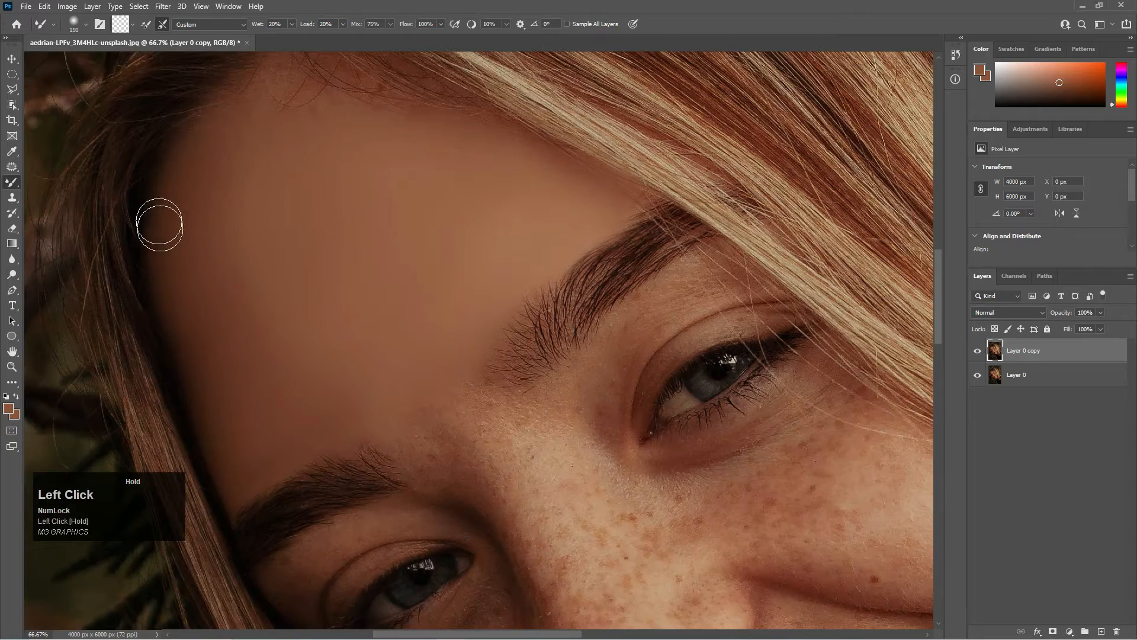
key(bracketleft)
key(bracketleft)
key(bracketleft)
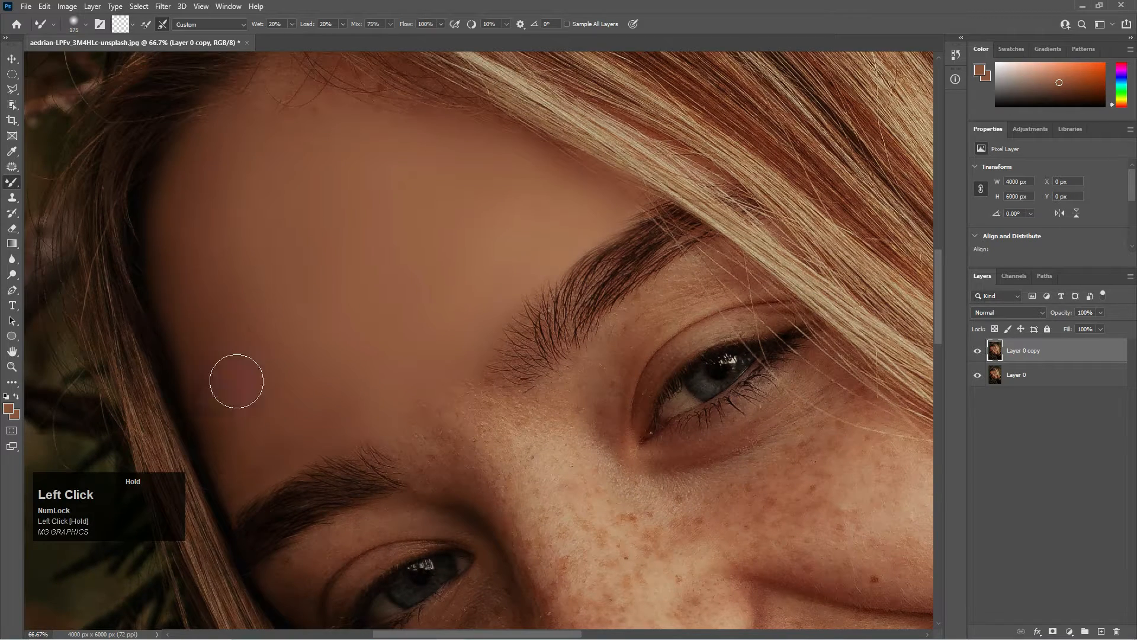
drag(242, 144, 228, 301)
- Smooth the upper forehead just below the hairline with the brush at size 125
key(bracketleft)
key(bracketleft)
drag(270, 255, 250, 271)
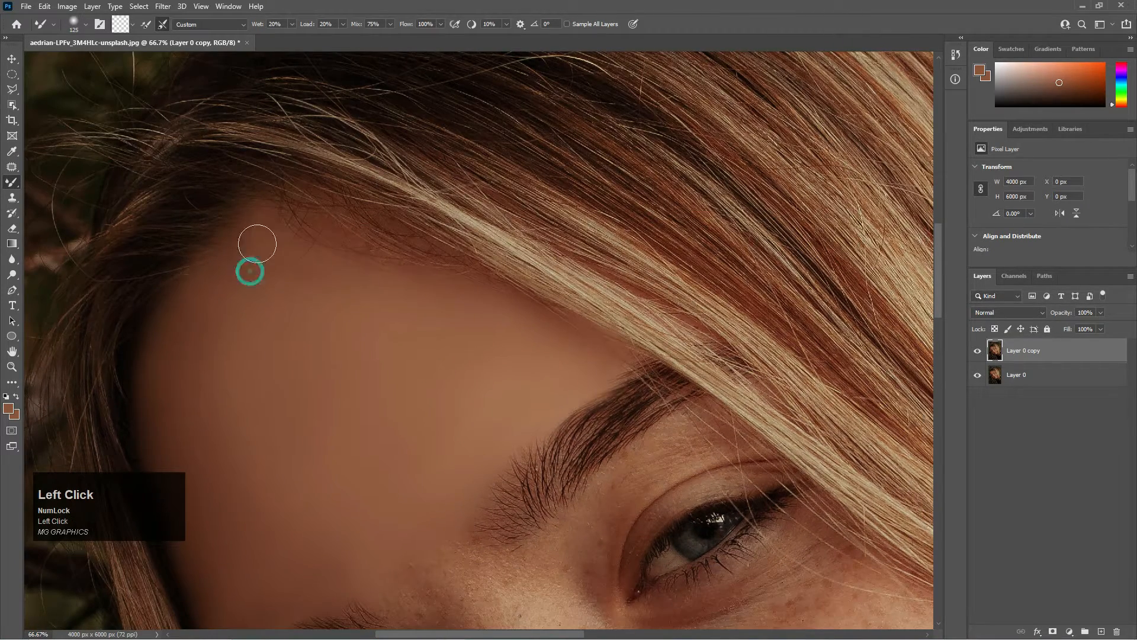
key(ctrl+minus)
key(ctrl+minus)
drag(397, 326, 332, 398)
- Enlarge the brush to size 200 and blend the upper forehead into the surrounding skin
key(ctrl+minus)
key(ctrl+minus)
key(ctrl+minus)
key(ctrl+plus)
key(ctrl+plus)
key(bracketright)
key(bracketright)
key(bracketright)
drag(323, 260, 296, 275)
- Compare the portrait before and after smoothing by toggling the visibility of Layer 0 copy
key(ctrl+minus)
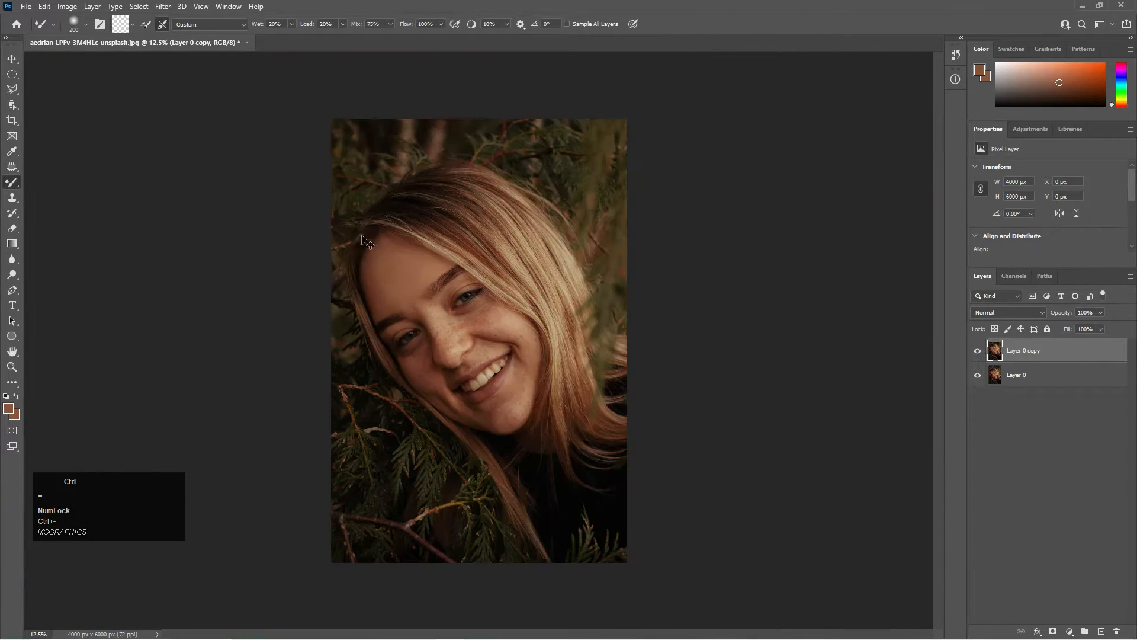
click(979, 352)
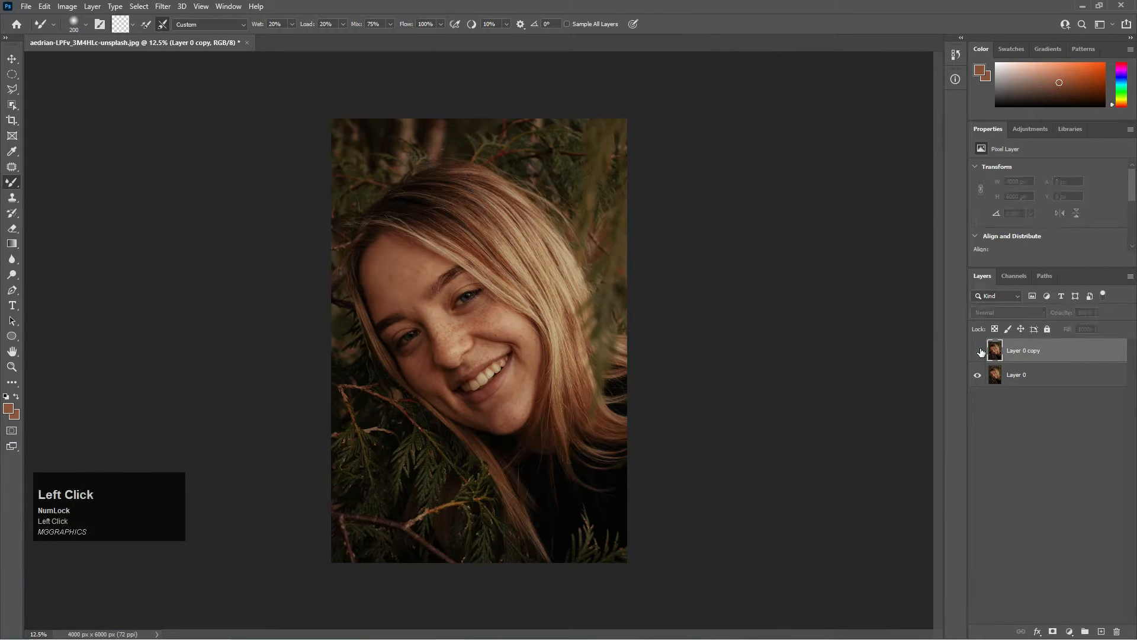
click(978, 351)
click(978, 350)
click(979, 350)
- Blend the outer side of the forehead again with a larger Mixer Brush
scroll(415, 275, up, 3)
key(])
key(])
mouse_move(288, 194)
mouse_down()
mouse_move(393, 242)
mouse_move(312, 326)
mouse_move(286, 317)
mouse_up()
- Smooth the skin between the eyebrows with the Mixer Brush at size 150
key(ctrl+minus)
key(ctrl+equal)
key(ctrl+equal)
mouse_move(386, 310)
mouse_down()
mouse_move(398, 249)
mouse_move(363, 256)
mouse_up()
key(ctrl+equal)
key([)
key([)
key([)
key([)
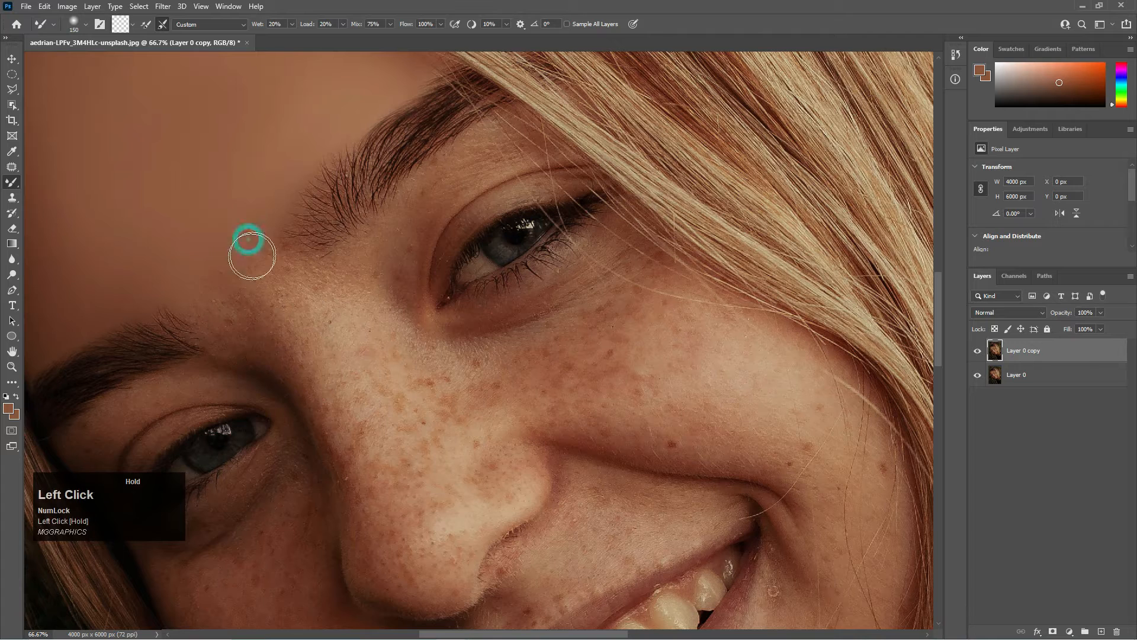
mouse_move(249, 247)
mouse_down()
mouse_move(303, 306)
mouse_move(358, 272)
mouse_move(309, 311)
mouse_up()
- Smooth the freckles along the nose bridge, sides and tip with the Mixer Brush, finishing at size 100
key(])
key(])
mouse_move(297, 309)
mouse_down()
mouse_move(336, 405)
mouse_move(223, 327)
mouse_move(365, 413)
mouse_move(417, 553)
mouse_move(480, 486)
mouse_move(507, 478)
mouse_move(450, 476)
mouse_move(340, 352)
mouse_move(411, 362)
mouse_move(482, 422)
mouse_up()
drag(402, 525, 439, 421)
drag(532, 400, 478, 486)
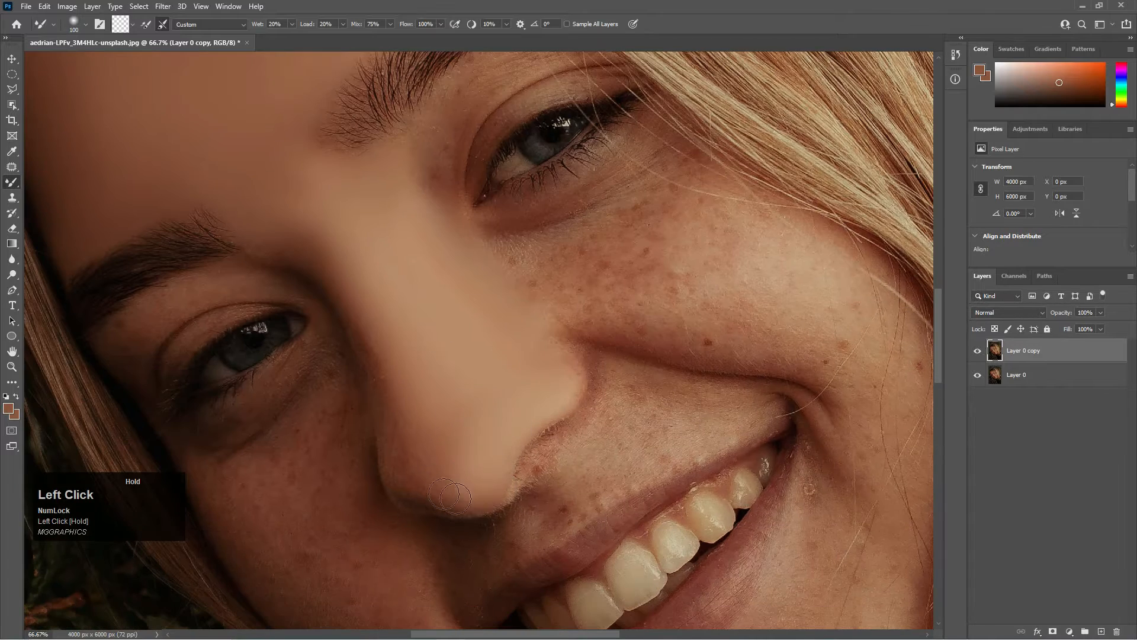
- Enlarge the brush to size 175 and blend the tones over the nose
key(])
key(])
key(])
drag(347, 274, 375, 348)
mouse_move(377, 348)
mouse_down()
mouse_move(424, 455)
mouse_move(381, 417)
mouse_move(484, 359)
mouse_up()
key(ctrl+minus)
key(ctrl+minus)
key(ctrl+minus)
key(ctrl+minus)
key(ctrl+minus)
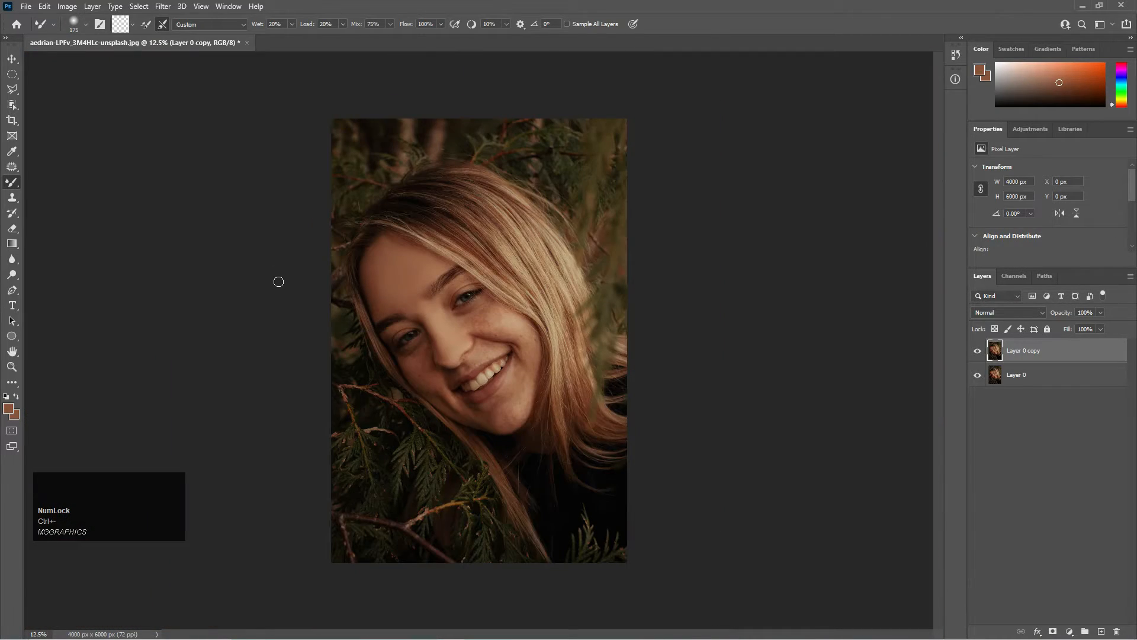
- Blend the lower forehead above the brow gap with the brush at size 250
key(ctrl+plus)
key(ctrl+plus)
key(ctrl+plus)
key(ctrl+plus)
key(])
key(])
drag(198, 135, 222, 185)
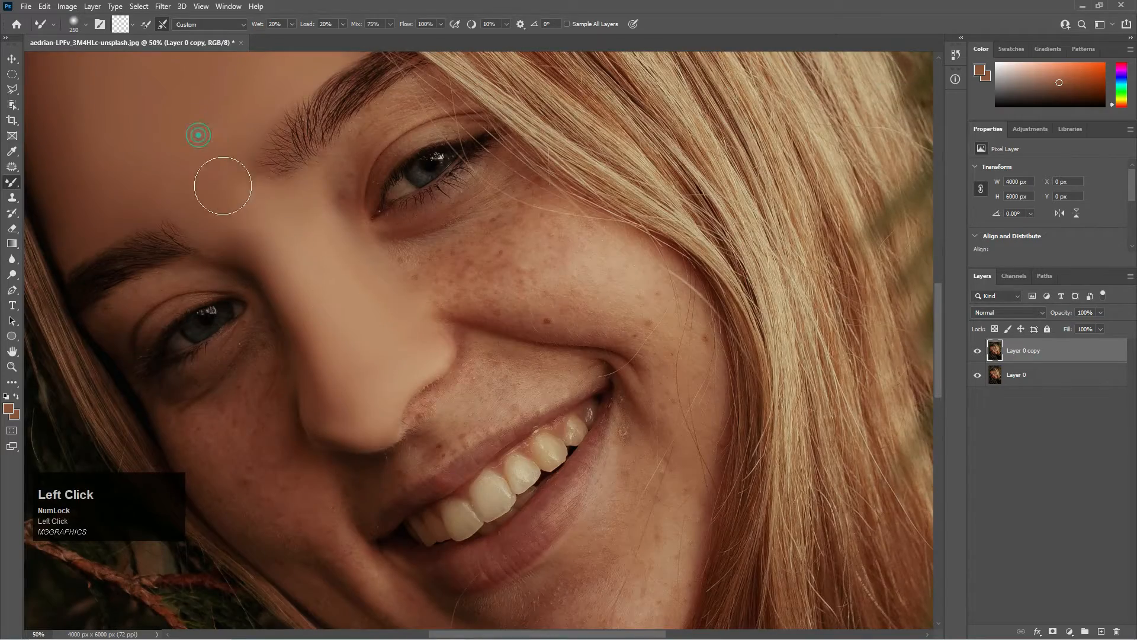
- Refine the transition between the eyebrows and the nose bridge with a smaller Mixer Brush
key(ctrl+plus)
key(ctrl+plus)
key([)
key([)
drag(216, 68, 267, 240)
drag(271, 88, 264, 169)
drag(283, 198, 386, 122)
mouse_move(282, 308)
mouse_down()
mouse_move(361, 193)
mouse_move(338, 135)
mouse_up()
key(ctrl+minus)
key(ctrl+minus)
key(ctrl+minus)
key(ctrl+minus)
key(ctrl+minus)
key(ctrl+minus)
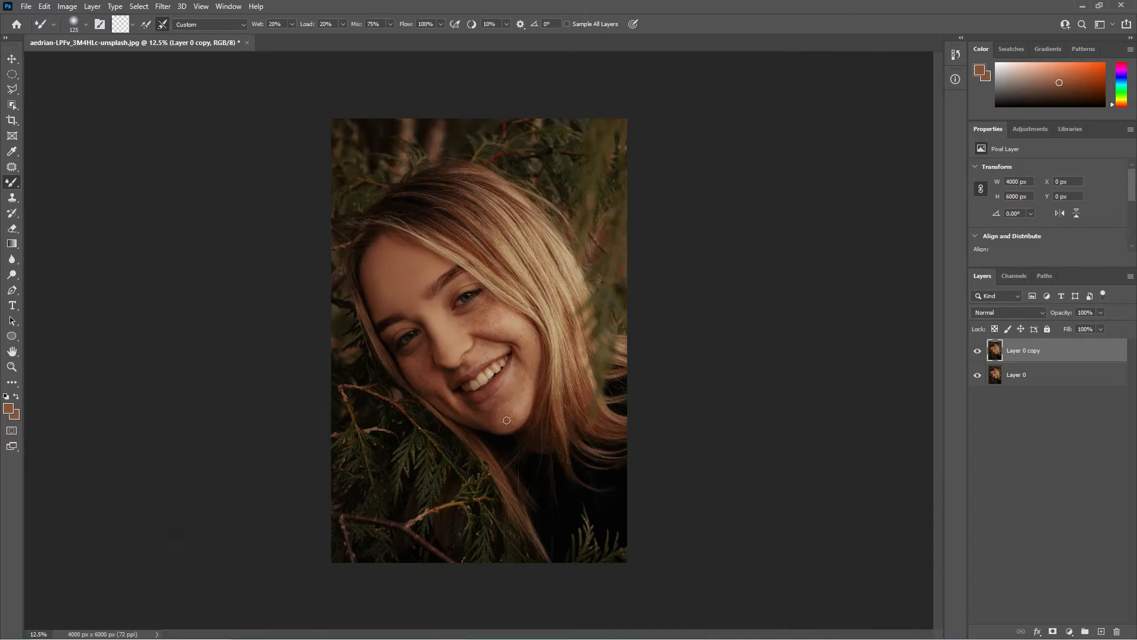
- Blend the lower forehead near the eyebrows with an enlarged Mixer Brush
key(ctrl+plus)
key(ctrl+plus)
key(ctrl+plus)
key(])
key(])
key(])
key(])
drag(306, 244, 320, 203)
- Smooth the freckles below the eye on the image's right-hand cheek with the Mixer Brush at size 125
key(ctrl+plus)
key(ctrl+plus)
key([)
key([)
key([)
key([)
key(ctrl+plus)
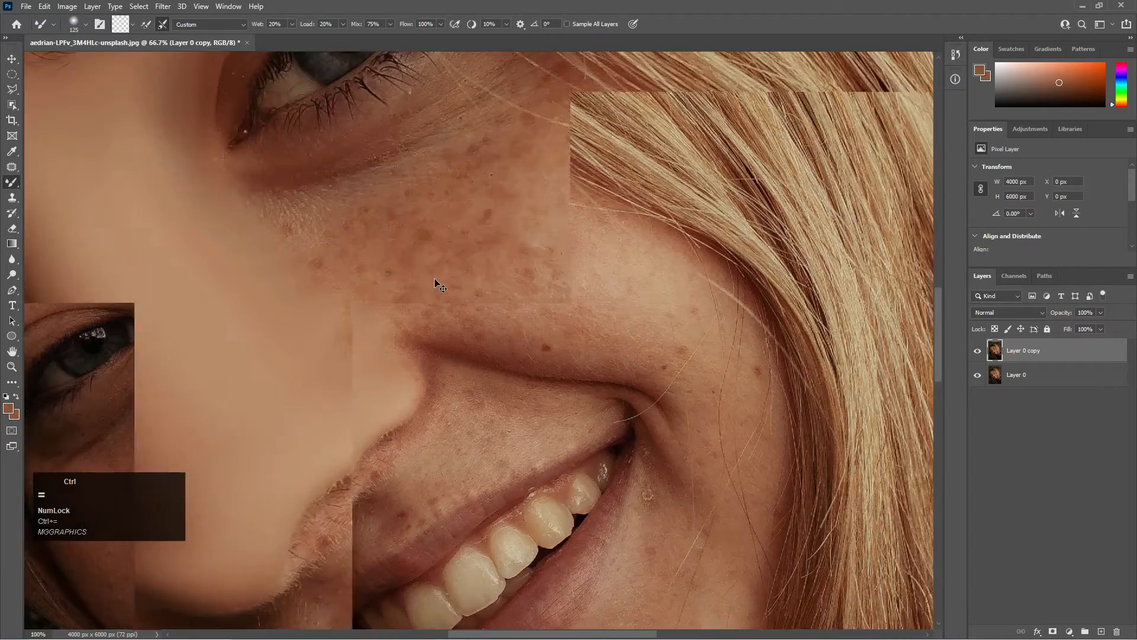
drag(437, 284, 391, 483)
mouse_move(254, 322)
mouse_down()
mouse_move(364, 270)
mouse_move(208, 295)
mouse_up()
drag(357, 270, 454, 205)
mouse_move(277, 343)
mouse_down()
mouse_move(242, 350)
mouse_move(340, 401)
mouse_move(290, 361)
mouse_move(556, 323)
mouse_move(467, 465)
mouse_up()
drag(335, 502, 315, 469)
- Blend the outer part of the same cheek toward the hairline with the Mixer Brush at size 150
key(])
mouse_move(517, 354)
mouse_down()
mouse_move(457, 389)
mouse_move(668, 356)
mouse_move(574, 310)
mouse_move(688, 326)
mouse_up()
drag(634, 439, 663, 480)
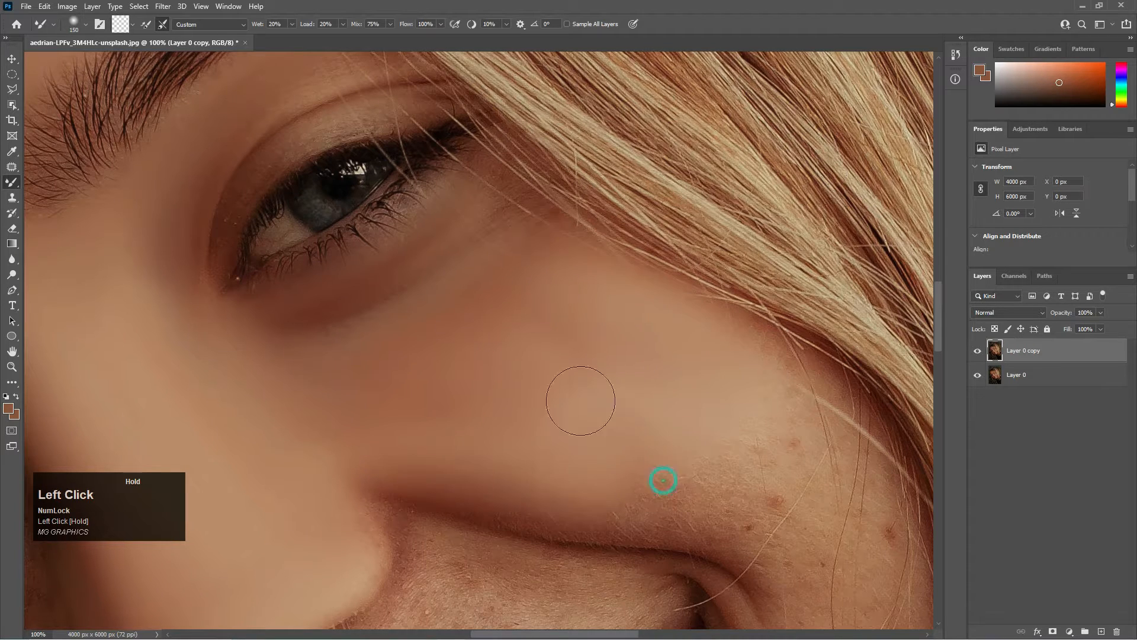
mouse_move(582, 401)
mouse_down()
mouse_move(593, 372)
mouse_move(498, 293)
mouse_up()
mouse_move(573, 409)
mouse_down()
mouse_move(720, 398)
mouse_move(764, 472)
mouse_move(744, 332)
mouse_up()
drag(731, 479, 664, 289)
- Smooth the outer cheek beside the corner of the smile with a smaller Mixer Brush, size 100
key([)
key([)
key([)
key([)
key([)
drag(630, 516, 624, 541)
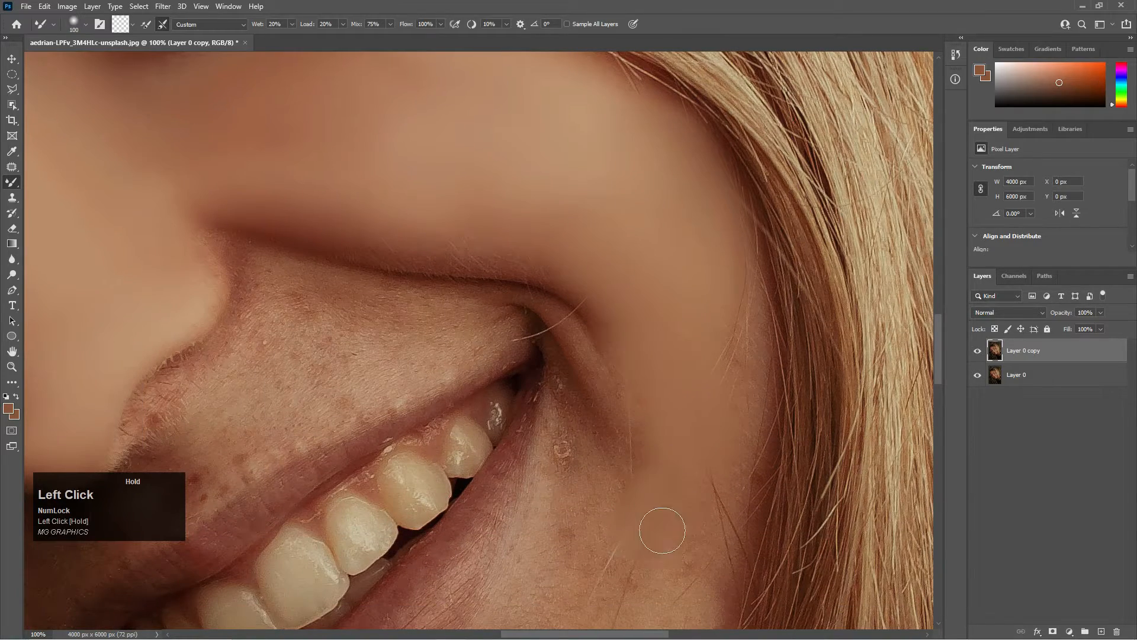
key(ctrl+minus)
key(ctrl+minus)
key(ctrl+minus)
key(ctrl+minus)
key(ctrl+minus)
key(ctrl+minus)
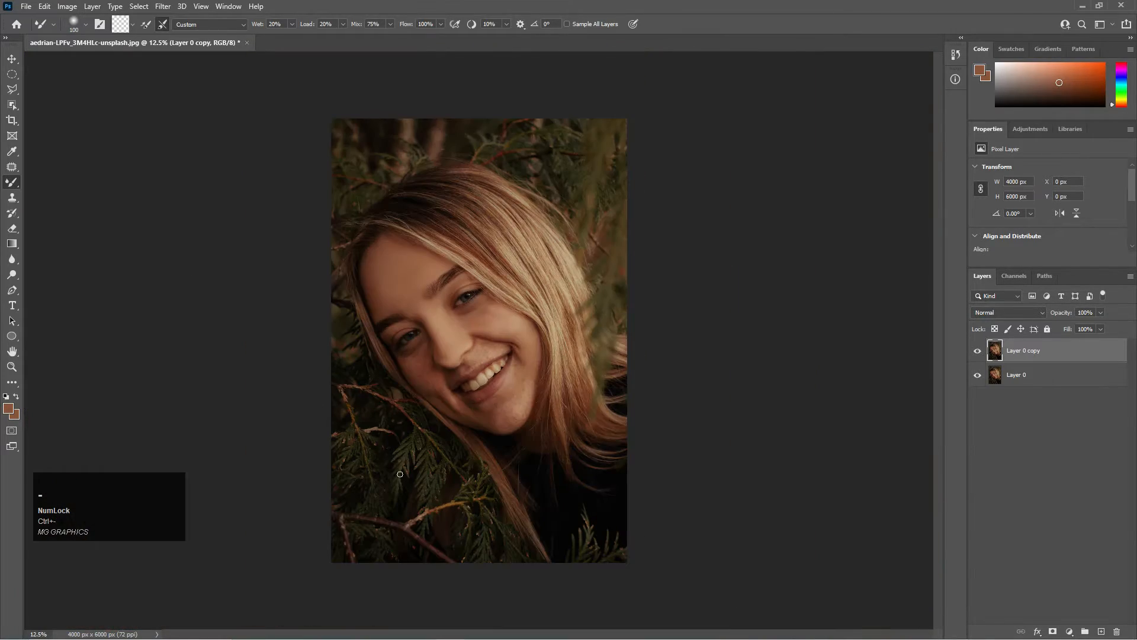
- Soften the smile crease below the smoothed cheek with the Mixer Brush at size 80
key(ctrl+plus)
key(ctrl+plus)
key(ctrl+plus)
key([)
key([)
drag(534, 338, 533, 338)
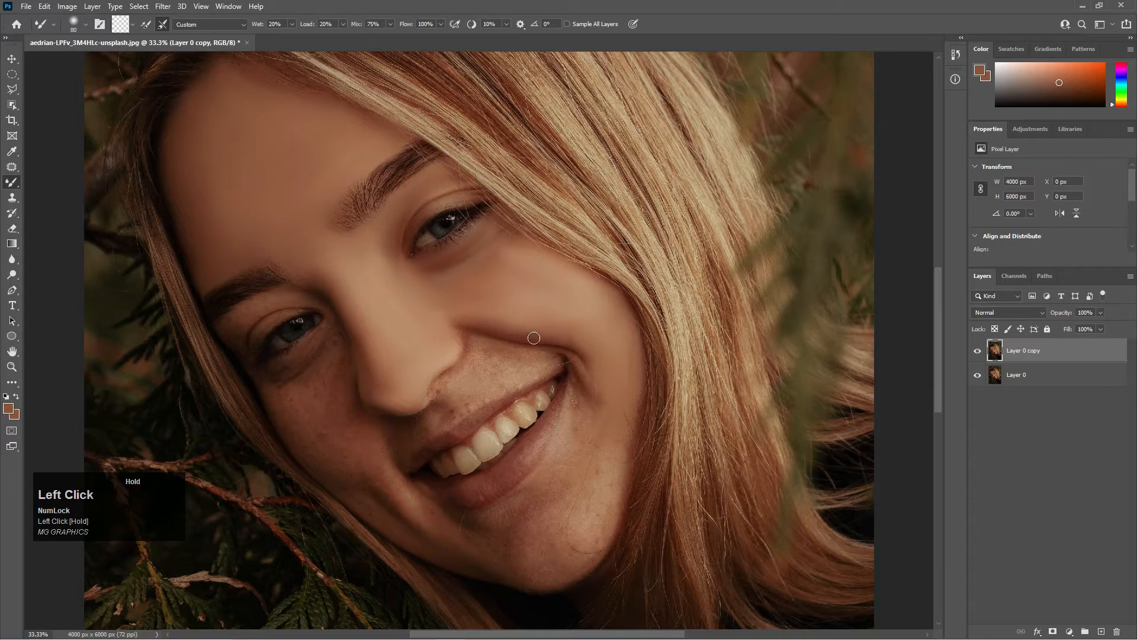
- Touch up the skin at the corner of the mouth with a fine Mixer Brush, size 20
key(ctrl+plus)
key(ctrl+plus)
key(ctrl+plus)
key(ctrl+plus)
key([)
key([)
key([)
key([)
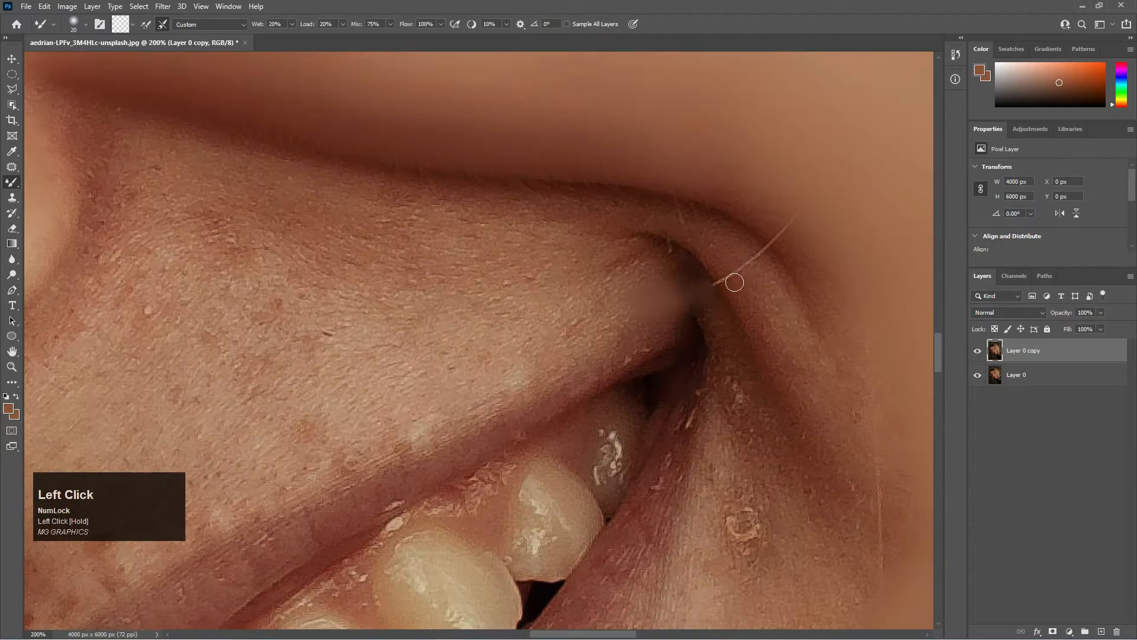
- Blend away the stray hair crossing the smile crease, enlarging the Mixer Brush to size 70
key(])
key(])
key(])
key(])
key(ctrl+minus)
key(ctrl+minus)
key(])
key(])
key(])
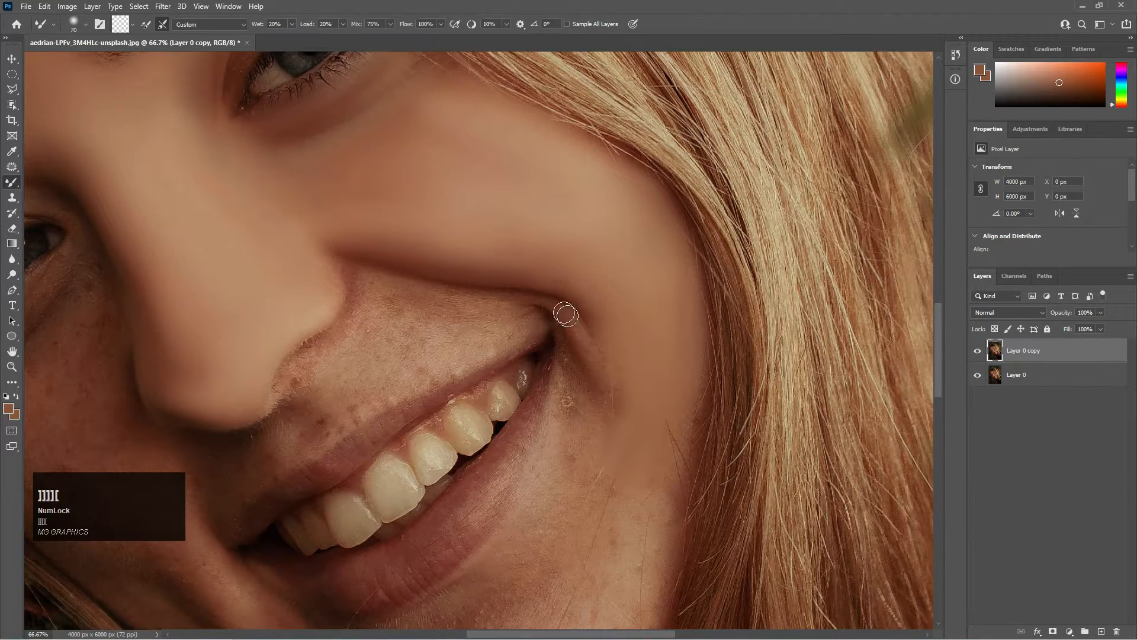
- Smooth the lower cheek between the mouth corner and the hair with the Mixer Brush, finishing at size 100
key(ctrl+minus)
key(ctrl+minus)
key(ctrl+minus)
key(ctrl+minus)
key(ctrl+plus)
key(ctrl+plus)
key(ctrl+plus)
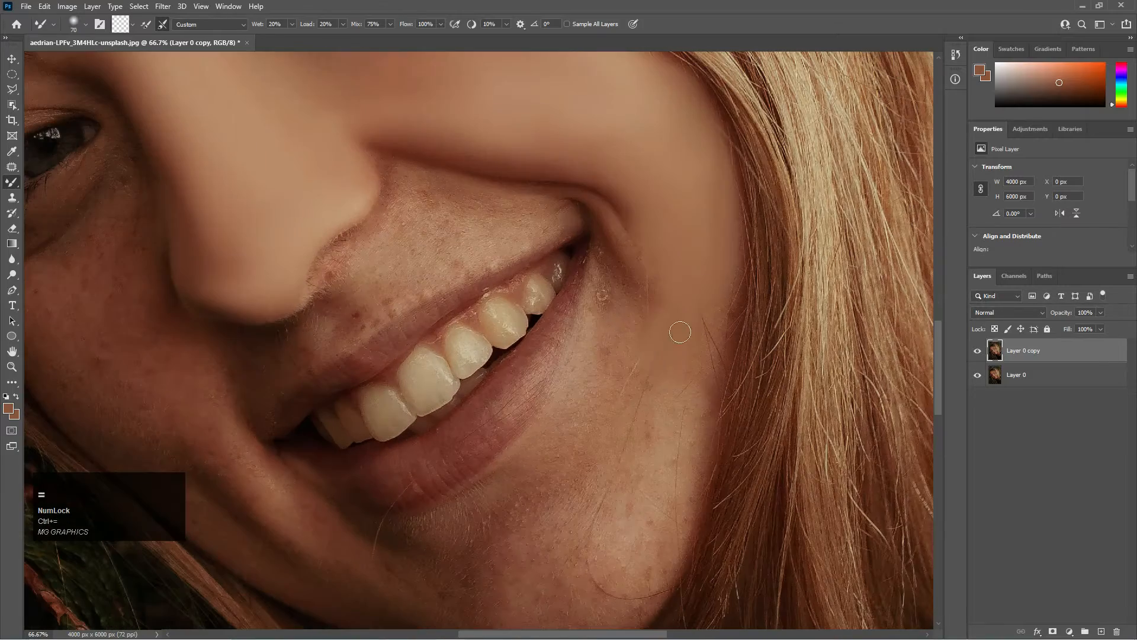
drag(680, 330, 696, 330)
key(ctrl+plus)
key([)
key([)
key([)
key([)
key([)
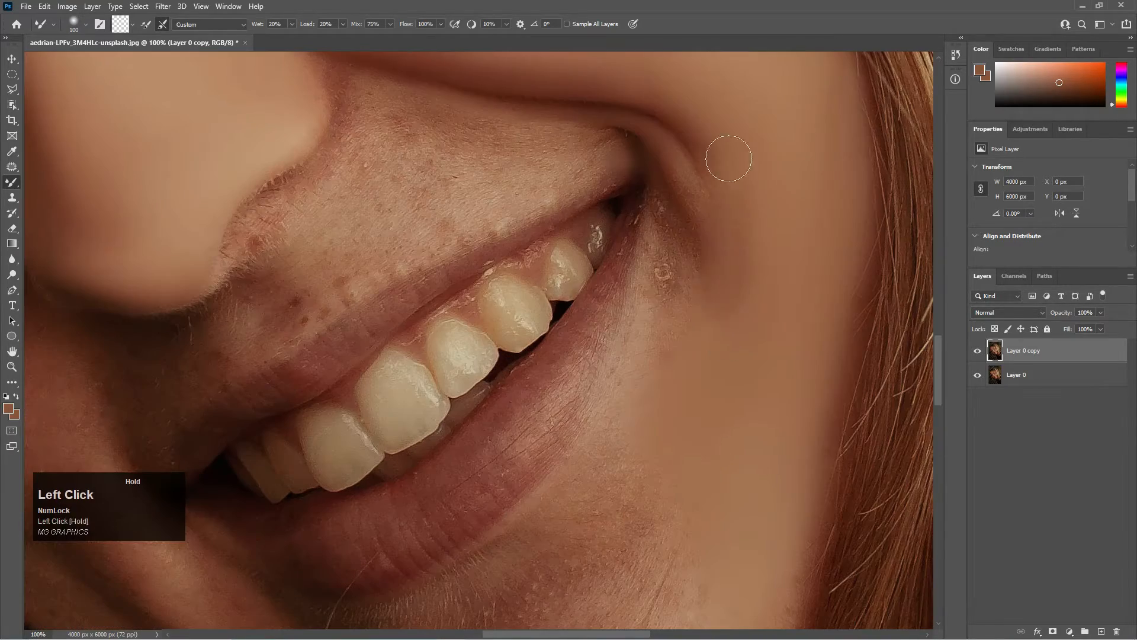
- Blend out the blemish beside the mouth corner and smooth the skin along the lower lip down to the chin
drag(666, 266, 640, 414)
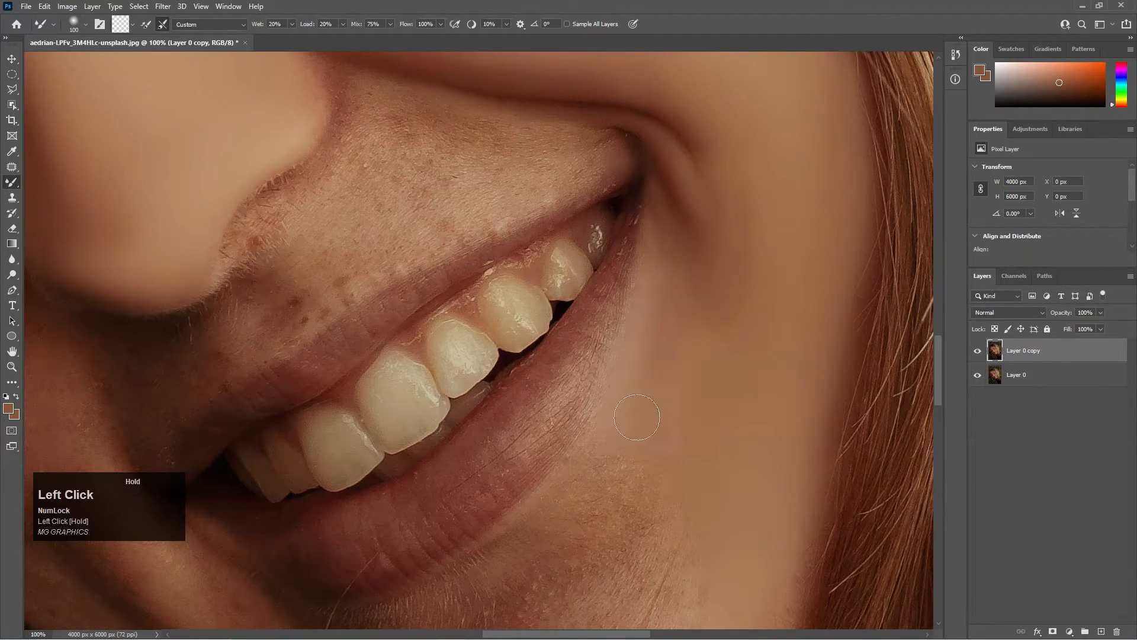
key(])
key(])
key(])
key(])
key(])
drag(668, 332, 661, 179)
drag(655, 407, 647, 478)
drag(683, 447, 683, 368)
mouse_move(719, 474)
mouse_down()
mouse_move(682, 484)
mouse_move(496, 396)
mouse_move(453, 428)
mouse_up()
- Even out the tones across the cheek and chin with a large Mixer Brush, finishing at size 300
key(ctrl+minus)
key(ctrl+minus)
key(ctrl+minus)
key(ctrl+minus)
key(ctrl+minus)
key(ctrl+plus)
key(ctrl+plus)
drag(639, 443, 637, 392)
key([)
key([)
click(516, 232)
key(])
key(])
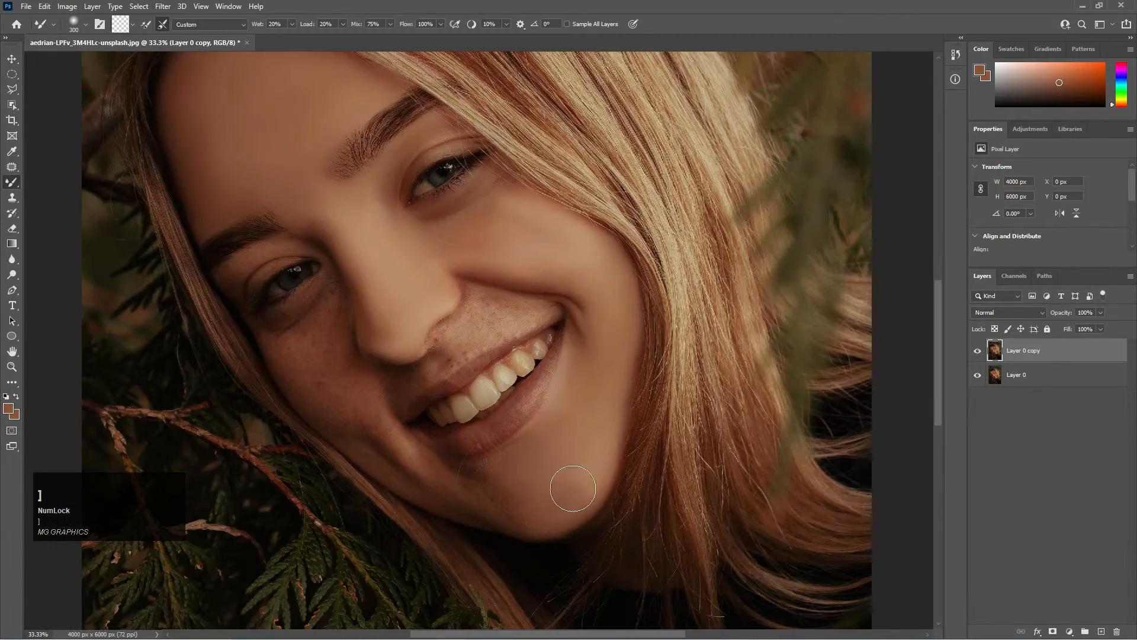
- Refine the skin around the chin and its lower edge with the Mixer Brush at size 90
key(ctrl+plus)
key(ctrl+plus)
key(ctrl+plus)
key([)
key([)
key([)
key([)
key([)
key([)
key([)
mouse_move(574, 488)
mouse_down()
mouse_move(577, 447)
mouse_move(602, 414)
mouse_up()
mouse_move(602, 414)
mouse_down()
mouse_move(536, 454)
mouse_move(530, 432)
mouse_up()
drag(713, 264, 688, 132)
drag(687, 488, 708, 479)
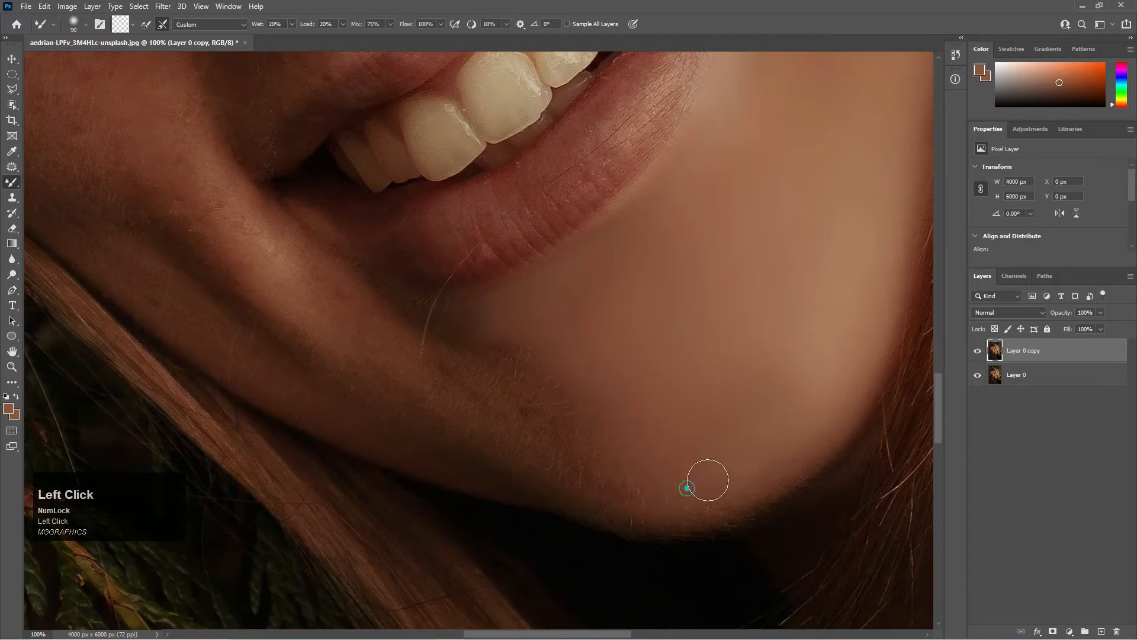
- Smooth the skin between the eyebrow and eyelid of the image's left-hand eye, finishing with the brush at size 70
drag(318, 338, 600, 490)
mouse_move(367, 269)
mouse_down()
mouse_move(426, 371)
mouse_move(627, 622)
mouse_up()
key(])
drag(500, 233, 530, 301)
drag(368, 314, 274, 388)
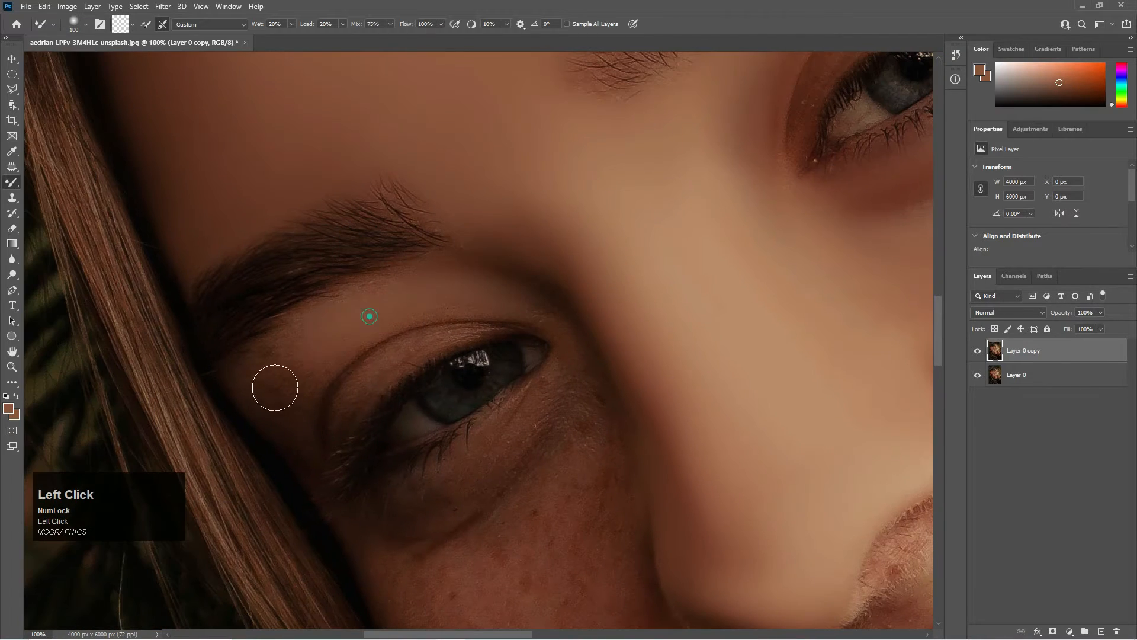
drag(289, 334, 242, 383)
key([)
key([)
key([)
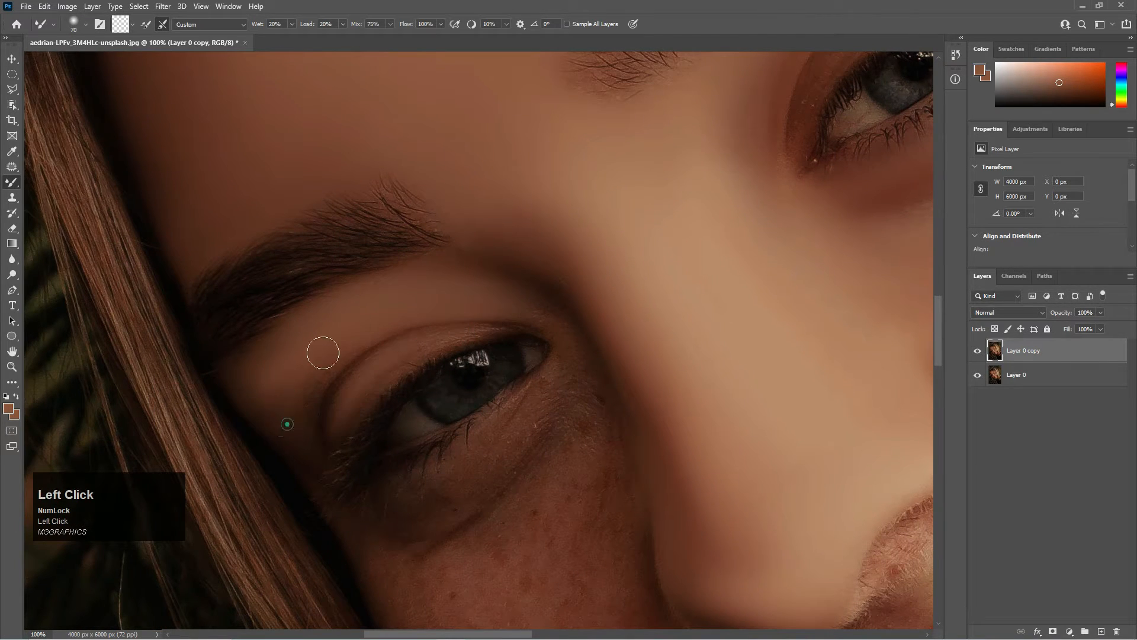
- Blend the skin at the outer corner of the same eye with the Mixer Brush at size 125
key(ctrl+minus)
key(ctrl+minus)
key(ctrl+minus)
key(ctrl+plus)
key(ctrl+plus)
key(])
key(])
click(341, 383)
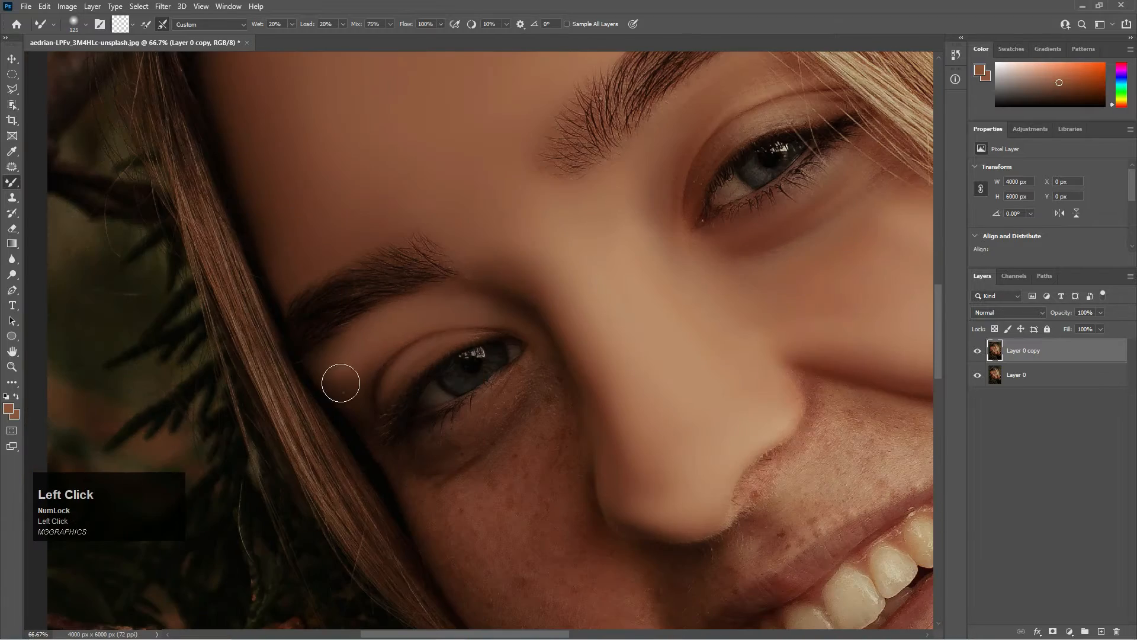
- Smooth the under-eye area of the image's left-hand eye from the inner corner outward, finishing with the brush at size 125
key(ctrl+plus)
mouse_move(510, 320)
mouse_down()
mouse_move(480, 355)
mouse_move(368, 417)
mouse_up()
mouse_move(343, 470)
mouse_down()
mouse_move(466, 386)
mouse_move(424, 492)
mouse_move(342, 504)
mouse_up()
key(])
key(])
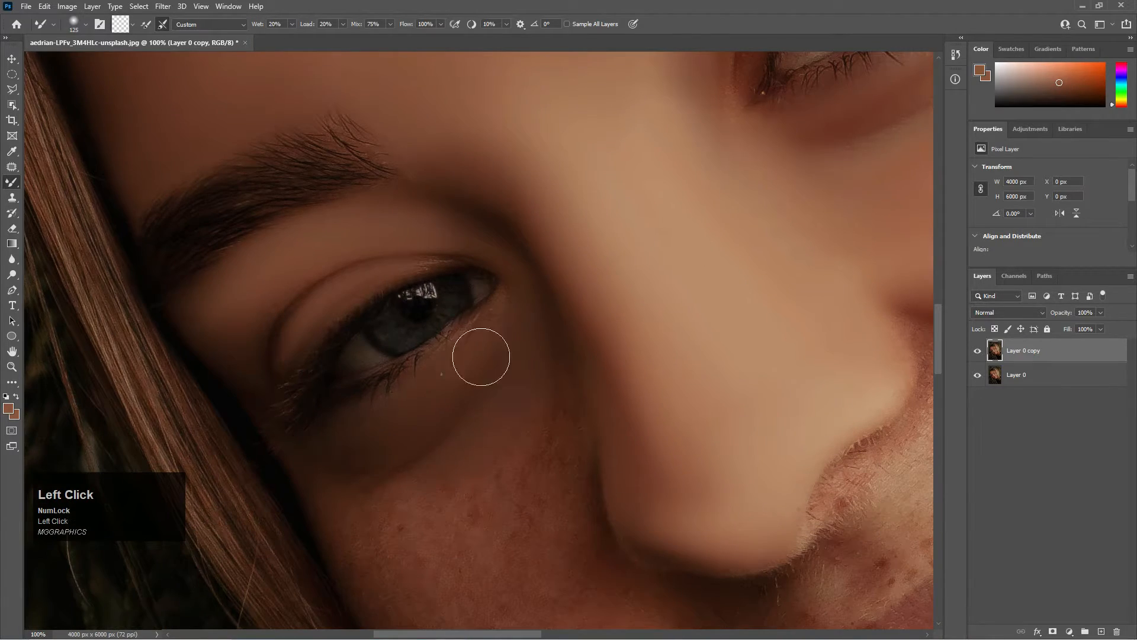
- Smooth the freckles on the image's left-hand cheek beside the nose with a larger Mixer Brush
drag(566, 499, 523, 325)
key(])
mouse_move(380, 343)
mouse_down()
mouse_move(602, 467)
mouse_move(567, 362)
mouse_up()
mouse_move(521, 421)
mouse_down()
mouse_move(549, 437)
mouse_move(447, 462)
mouse_move(304, 278)
mouse_up()
key([)
key(])
mouse_move(501, 358)
mouse_down()
mouse_move(576, 513)
mouse_move(308, 329)
mouse_up()
- Smooth the remaining freckles on the image's left-hand lower cheek and below the lower lip, finishing with the brush at size 90
drag(677, 439, 558, 512)
mouse_move(400, 402)
mouse_down()
mouse_move(553, 491)
mouse_move(483, 419)
mouse_up()
key([)
key([)
key([)
key([)
key([)
key([)
key([)
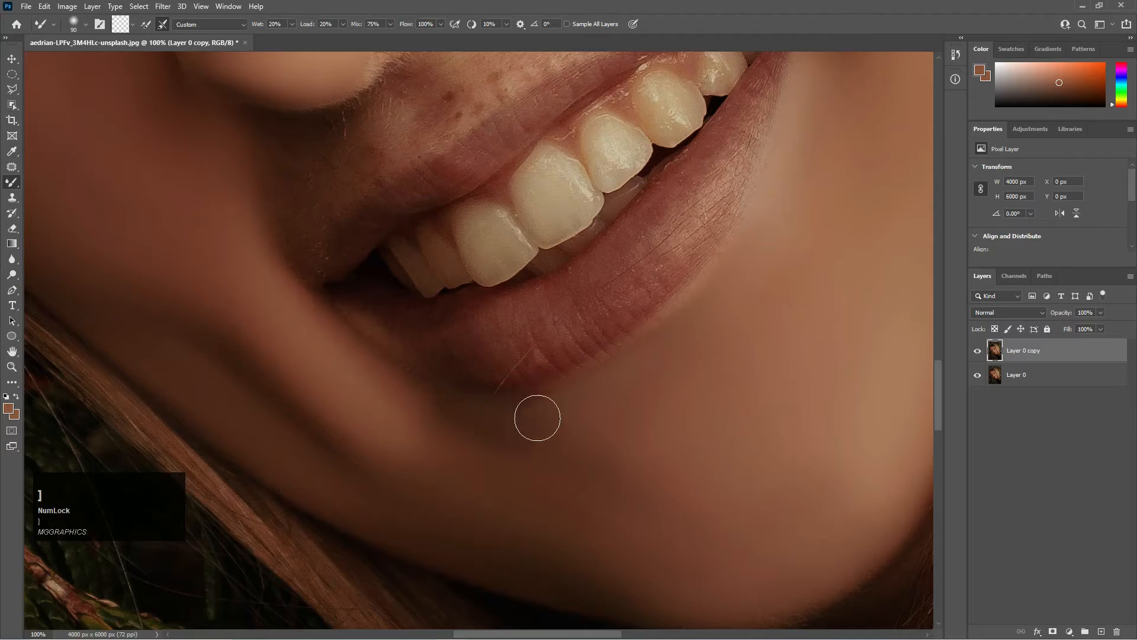
- Blend the forehead skin above the eyebrows with the Mixer Brush at size 250
key(ctrl+minus)
key(ctrl+minus)
key(ctrl+minus)
key(ctrl+minus)
key(ctrl+minus)
key(ctrl+minus)
key(ctrl+plus)
key(ctrl+plus)
key(])
key(])
key(])
key(])
key(])
key(])
key(])
click(329, 233)
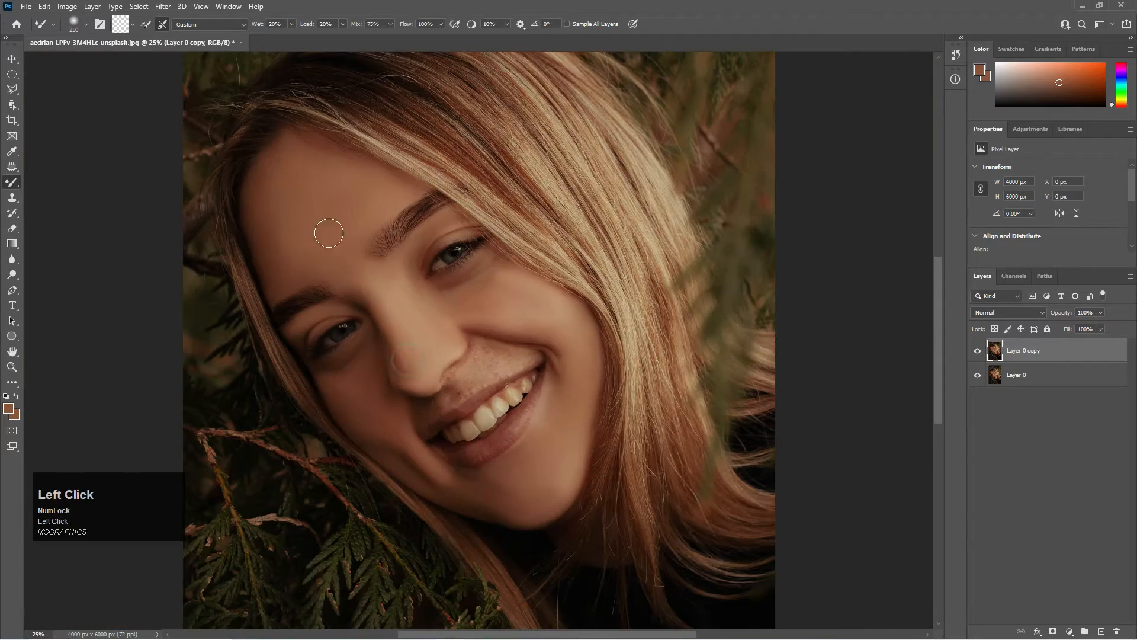
- Smooth the freckled skin between the nose and the image's right-hand half of the upper lip with the Mixer Brush at size 150
key(ctrl+plus)
key([)
key([)
key([)
key([)
key([)
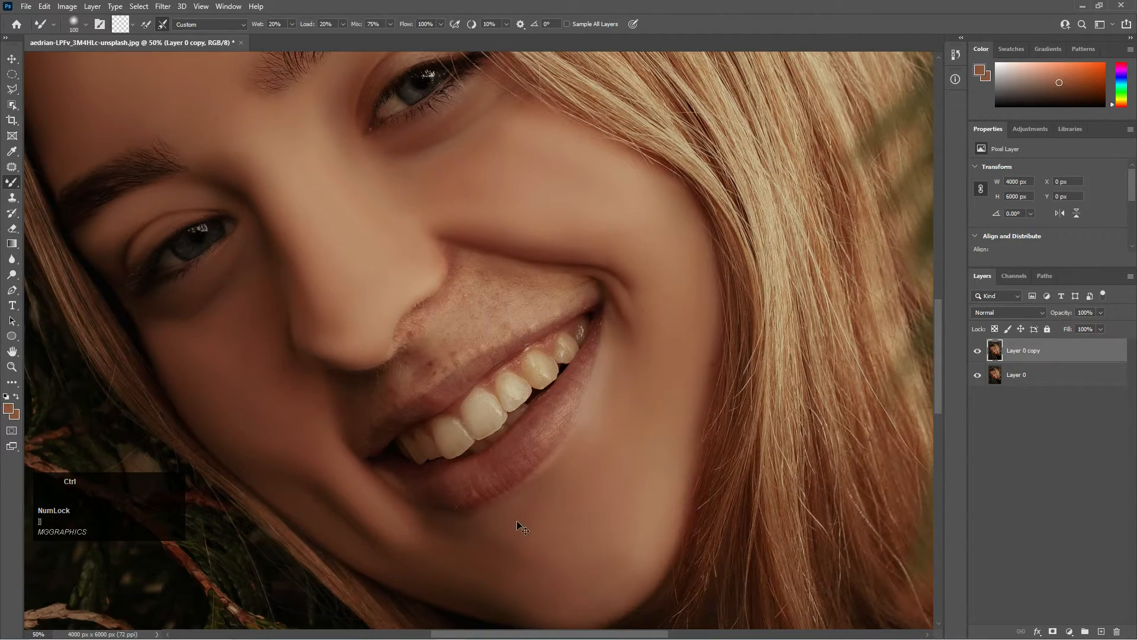
key(ctrl+plus)
key(ctrl+plus)
mouse_move(497, 504)
mouse_down()
mouse_move(471, 315)
mouse_move(477, 527)
mouse_up()
key(])
key(])
key(])
key(])
key(])
key(])
key([)
key([)
key([)
key([)
key([)
key([)
key([)
mouse_move(445, 222)
mouse_down()
mouse_move(646, 251)
mouse_move(464, 279)
mouse_move(326, 355)
mouse_up()
drag(435, 358, 483, 263)
drag(483, 264, 570, 187)
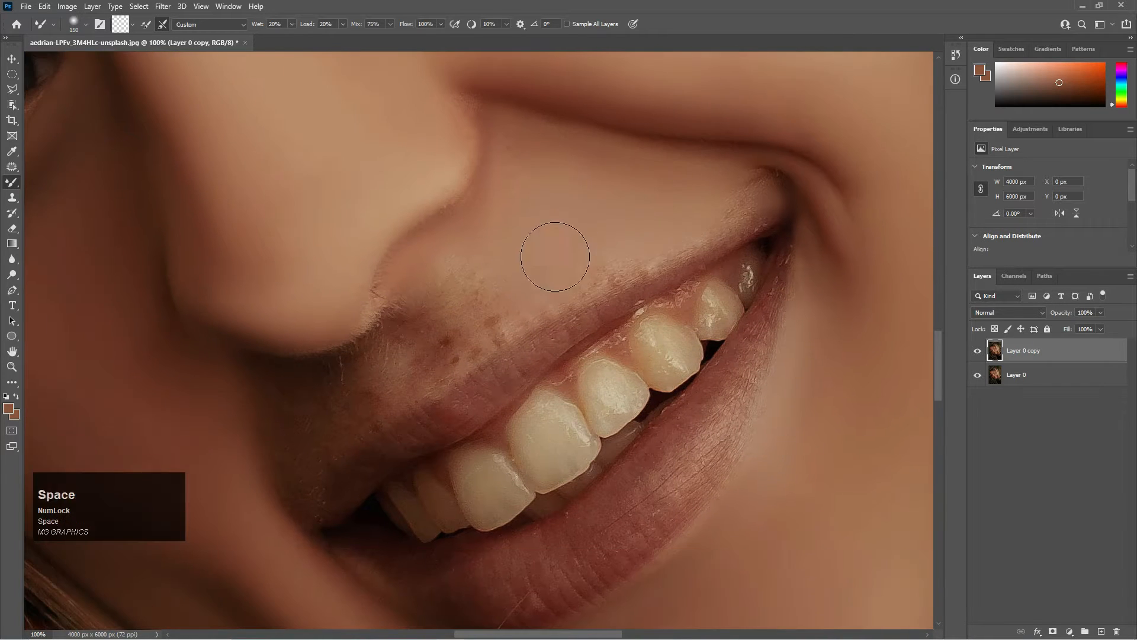
- Smooth the spots along the upper lip's edge and beneath the nostril, finishing with the brush at size 60
key([)
key([)
mouse_move(564, 282)
mouse_down()
mouse_move(752, 195)
mouse_move(460, 277)
mouse_up()
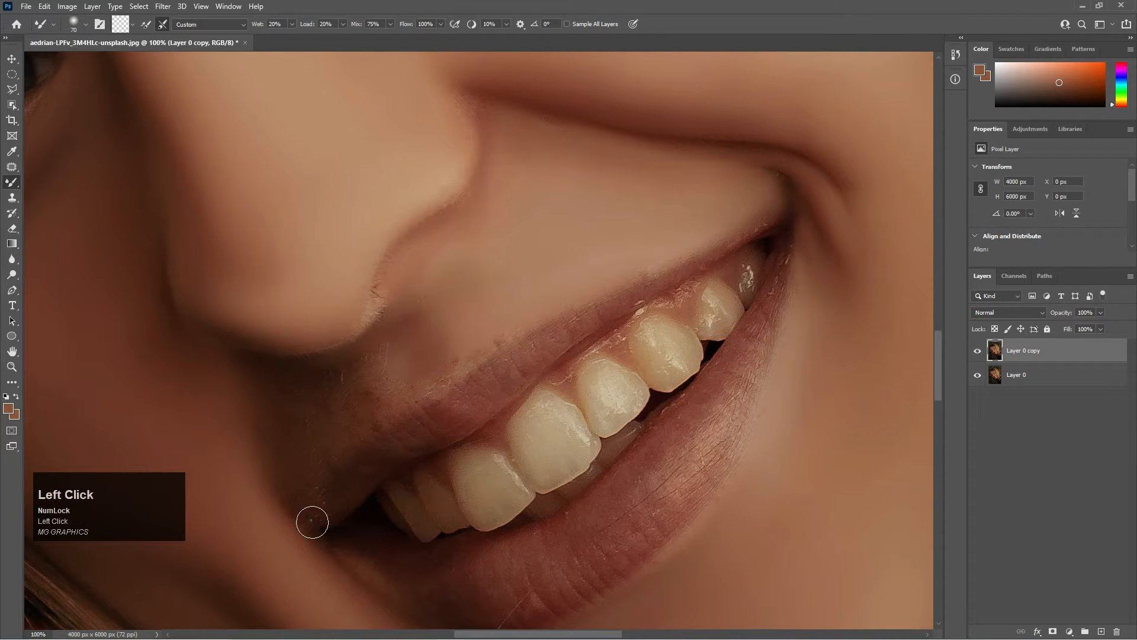
key(])
drag(403, 338, 392, 330)
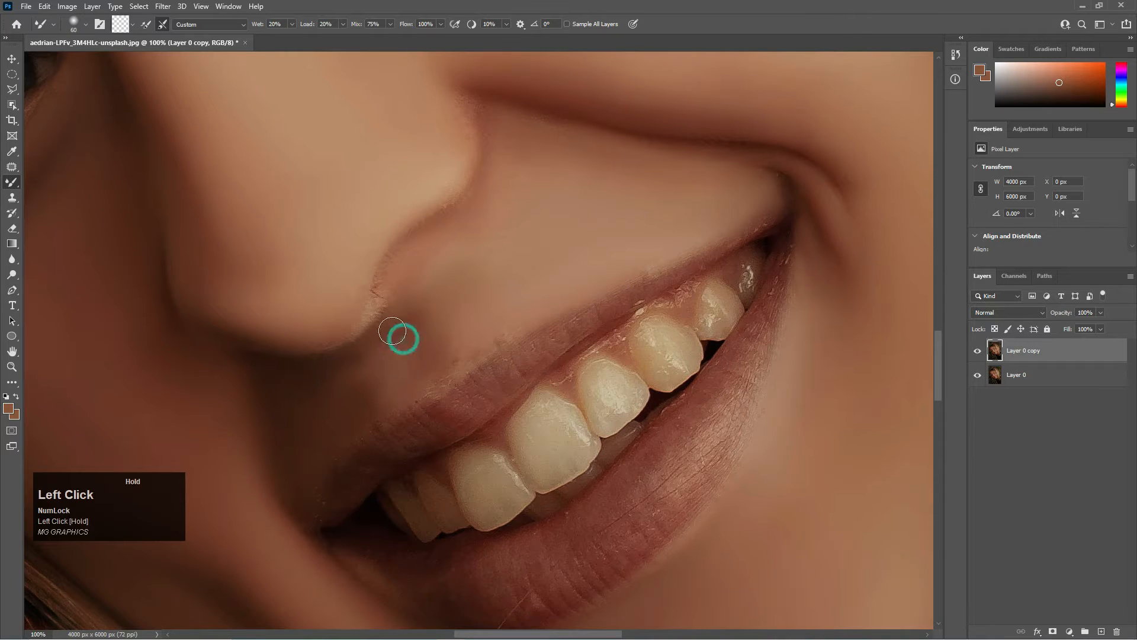
- Blend the shadowed skin between the nose and the image's left-hand mouth corner with the Mixer Brush at size 90
key(ctrl+minus)
key(ctrl+minus)
key(ctrl+minus)
key(ctrl+minus)
key(ctrl+minus)
key(ctrl+plus)
key(ctrl+plus)
key(ctrl+plus)
key(ctrl+plus)
key([)
key([)
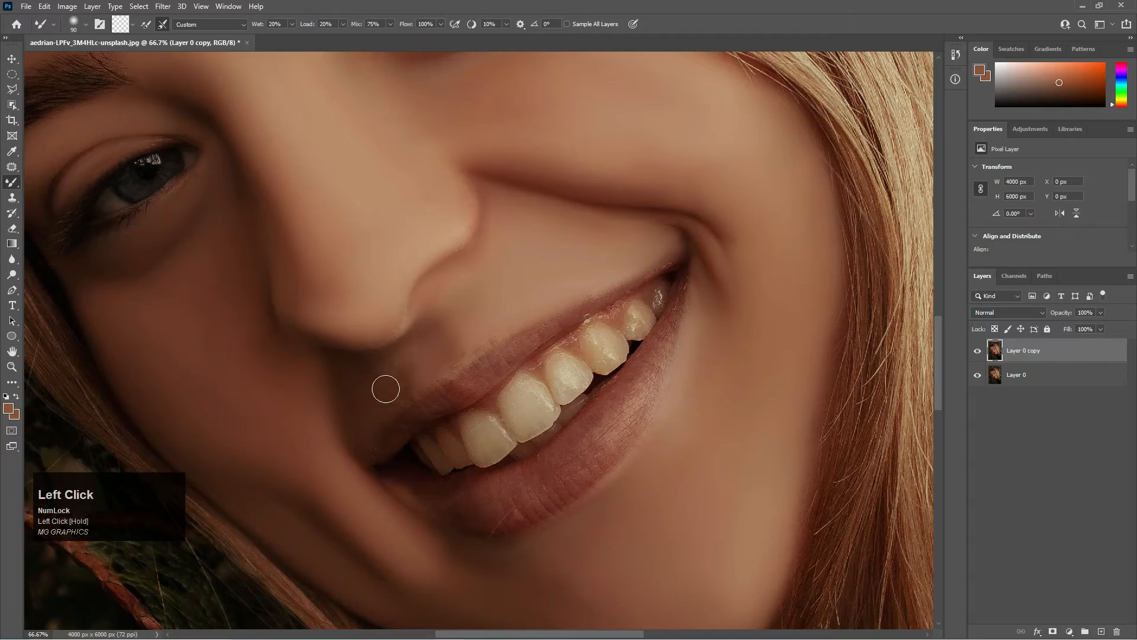
drag(386, 389, 371, 387)
key(ctrl+minus)
key(ctrl+minus)
key(ctrl+minus)
key(ctrl+minus)
key(ctrl+plus)
key(ctrl+plus)
key(ctrl+plus)
key(ctrl+plus)
drag(438, 389, 461, 323)
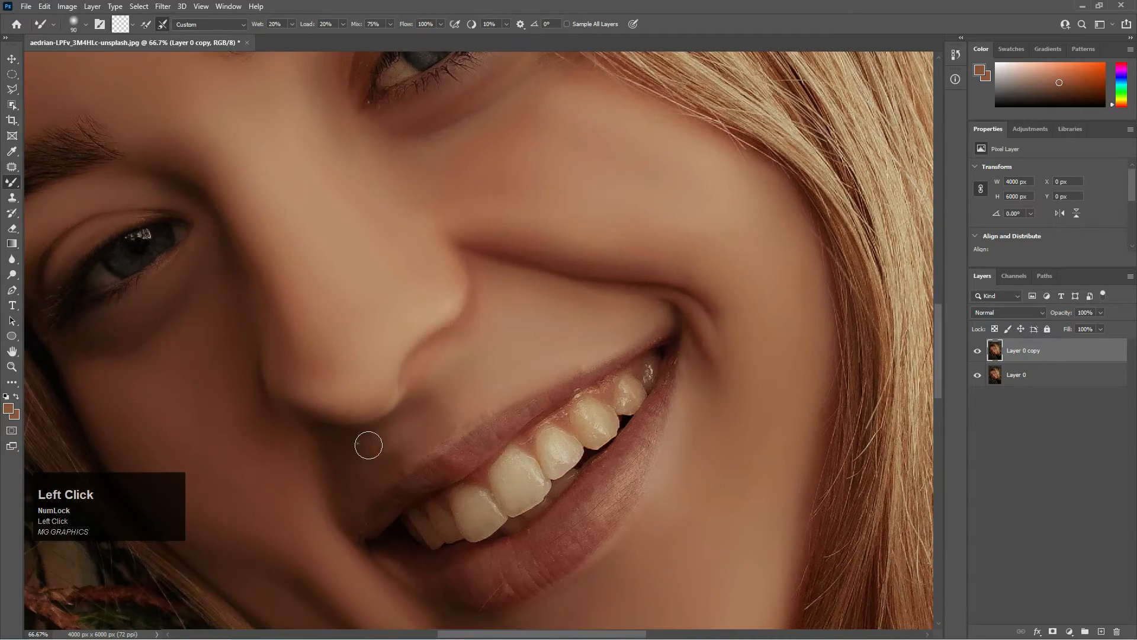
- Smooth the creases in the image's left-hand half of the lower lip with the Mixer Brush at size 90
key(ctrl+minus)
key(ctrl+minus)
key(ctrl+minus)
key(ctrl+minus)
key(ctrl+minus)
key(ctrl+plus)
key(ctrl+plus)
key(ctrl+plus)
key(ctrl+plus)
key(ctrl+plus)
key(ctrl+plus)
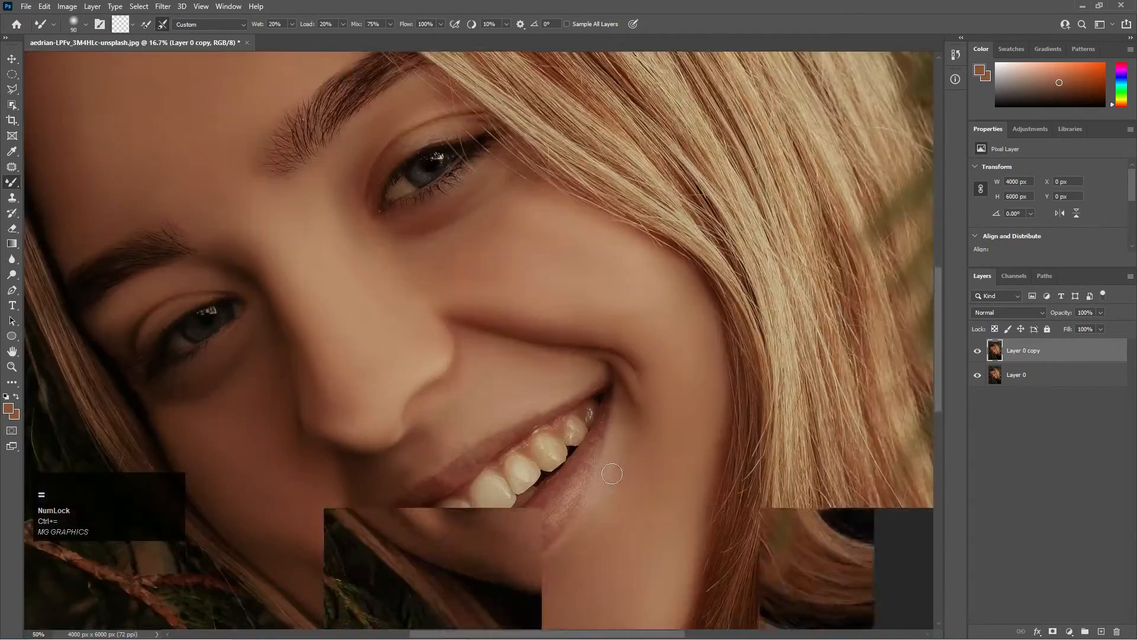
key([)
key([)
key([)
key(bracketright)
key(bracketright)
key(bracketright)
mouse_move(426, 518)
mouse_down()
mouse_move(477, 476)
mouse_move(301, 460)
mouse_up()
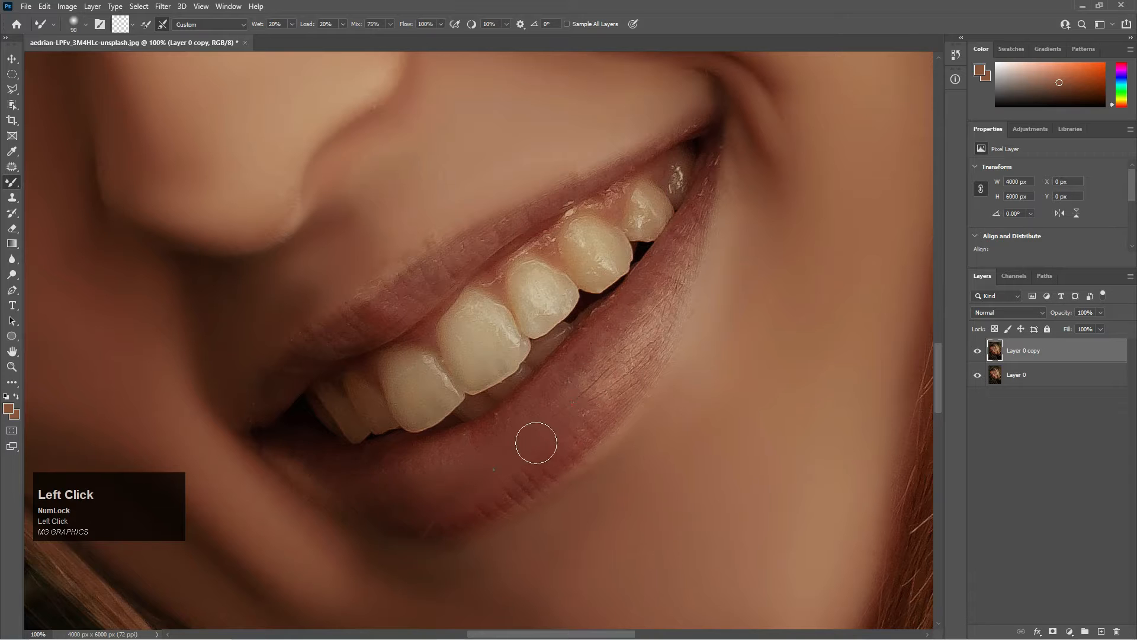
- Smooth the rest of the lower lip and blend the upper lip, finishing with the brush at size 90
key(bracketleft)
key(bracketleft)
key(bracketleft)
key(bracketleft)
key(bracketleft)
key(bracketleft)
key(bracketright)
key(bracketright)
key(bracketright)
key(bracketright)
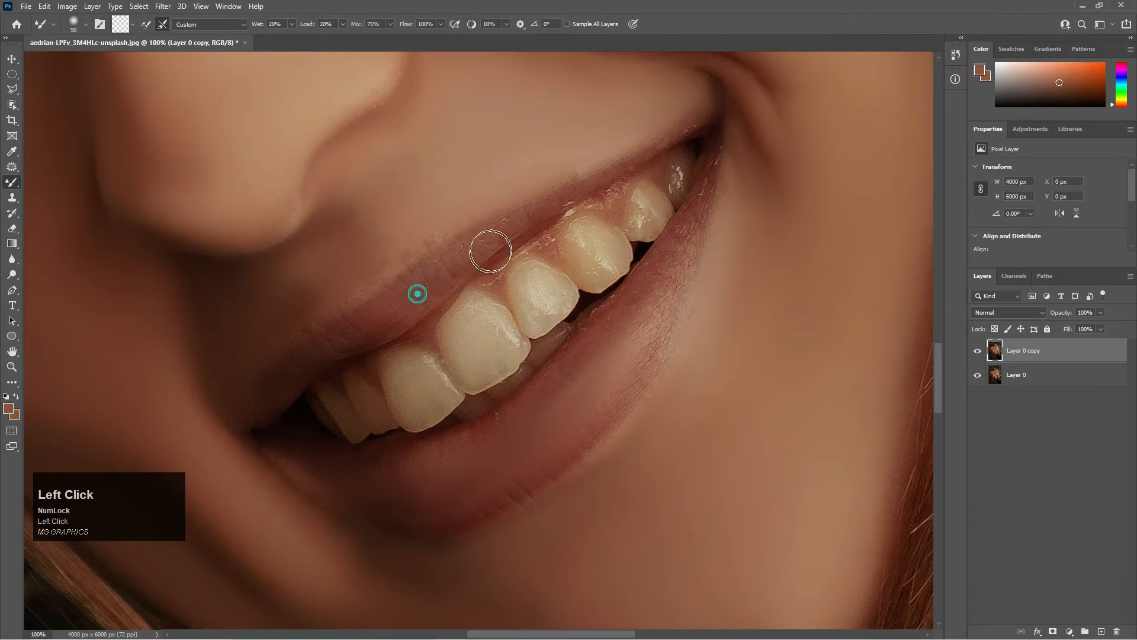
key(ctrl+minus)
key(ctrl+minus)
key(ctrl+minus)
key(ctrl+minus)
key(ctrl+minus)
key(ctrl+minus)
key(bracketright)
key(bracketright)
key(bracketright)
key(bracketright)
key(bracketright)
key(bracketright)
key(bracketright)
key(bracketright)
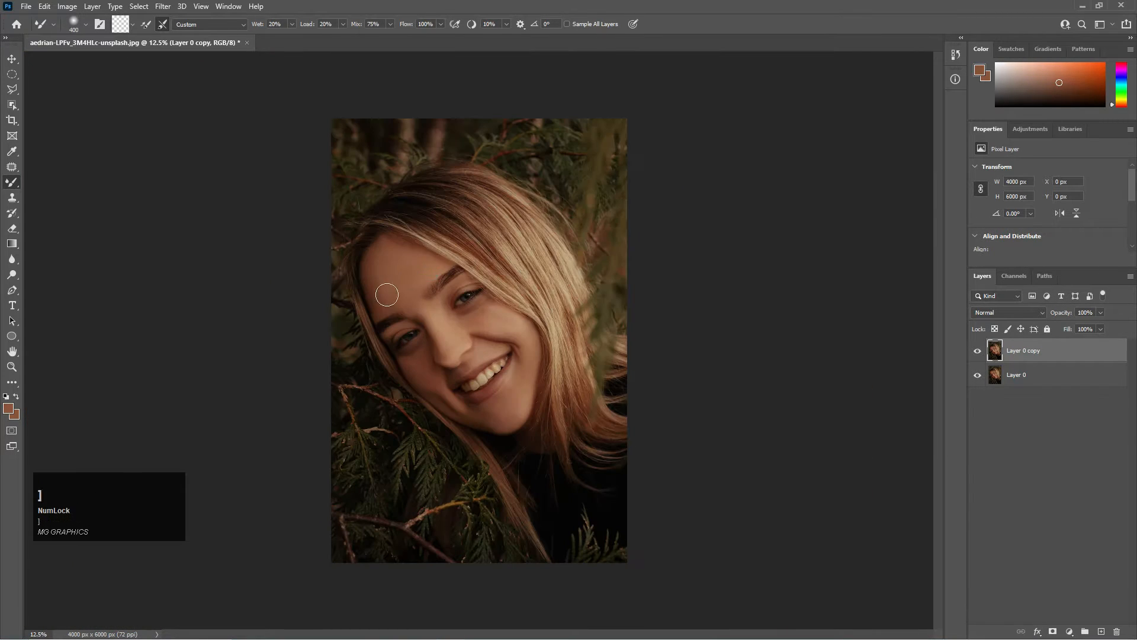
- Blend the lower lip and its outer edge into the surrounding skin with the Mixer Brush at size 125
key(ctrl+plus)
key(ctrl+plus)
key(ctrl+plus)
key(ctrl+plus)
key(bracketleft)
key(bracketleft)
key(bracketleft)
key(bracketleft)
key(bracketleft)
drag(554, 495, 565, 438)
drag(534, 494, 514, 508)
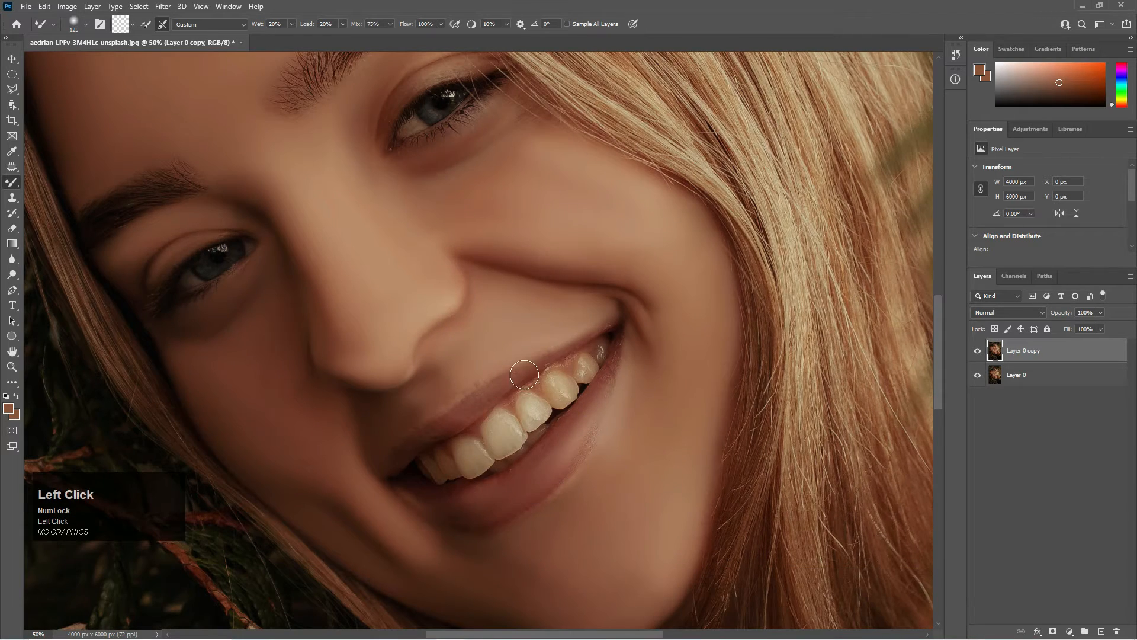
- Compare the portrait before and after retouching by hiding and showing the Layer 0 copy layer
key(ctrl+minus)
key(ctrl+minus)
key(ctrl+minus)
click(978, 351)
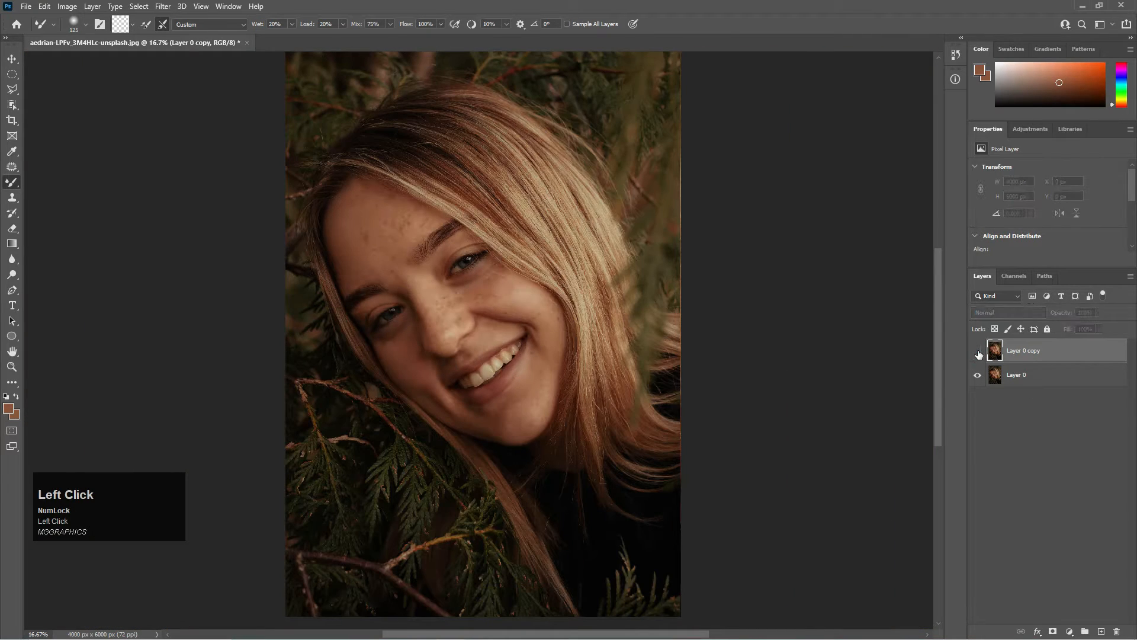
click(978, 353)
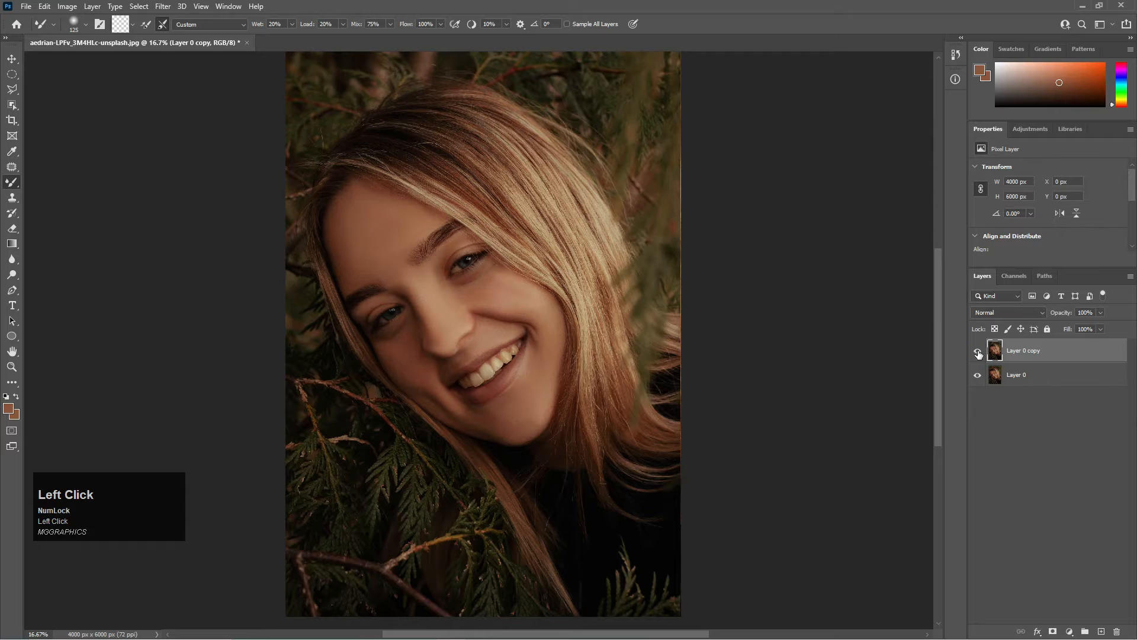
click(978, 353)
click(978, 353)
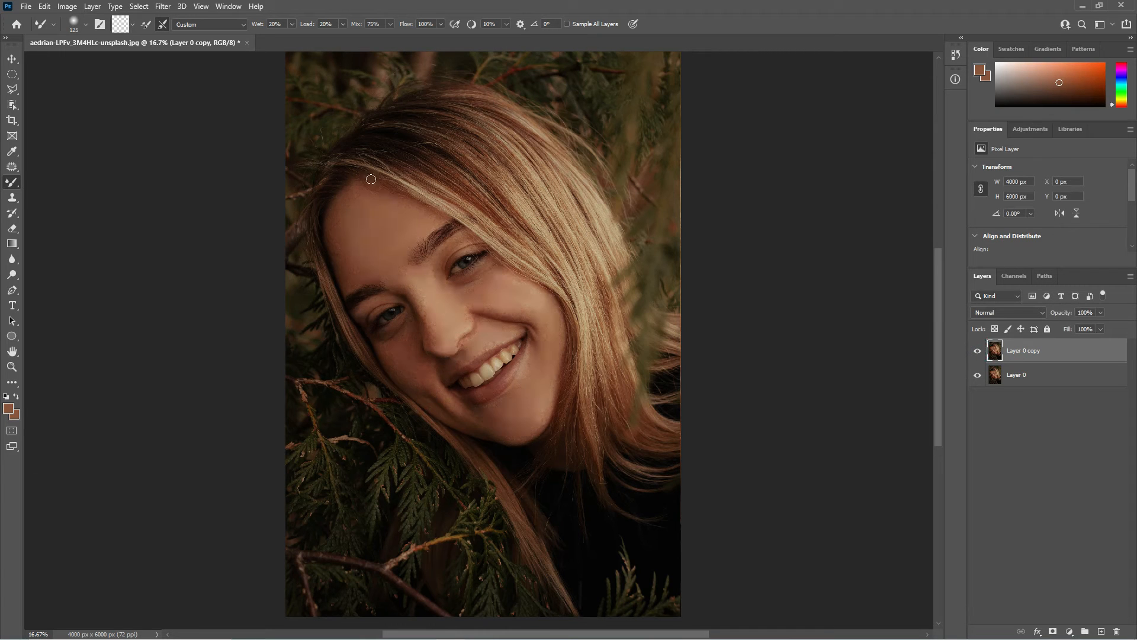
- Open the Camera Raw Filter for the retouched layer and inspect the face at 100%
click(164, 7)
click(181, 95)
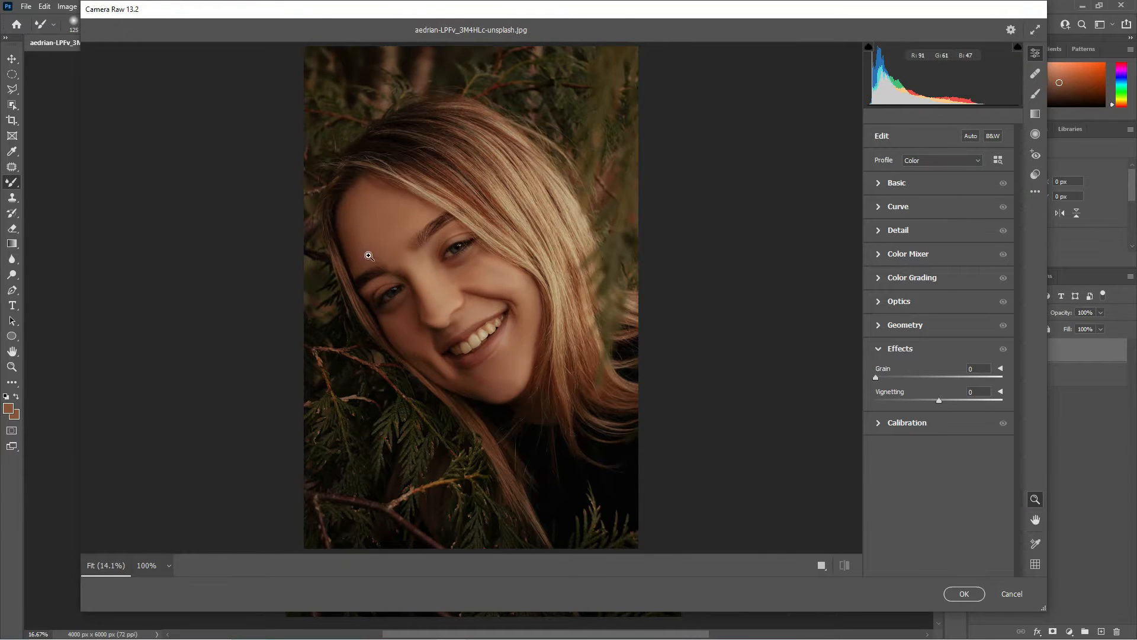
click(368, 255)
alt+click(541, 372)
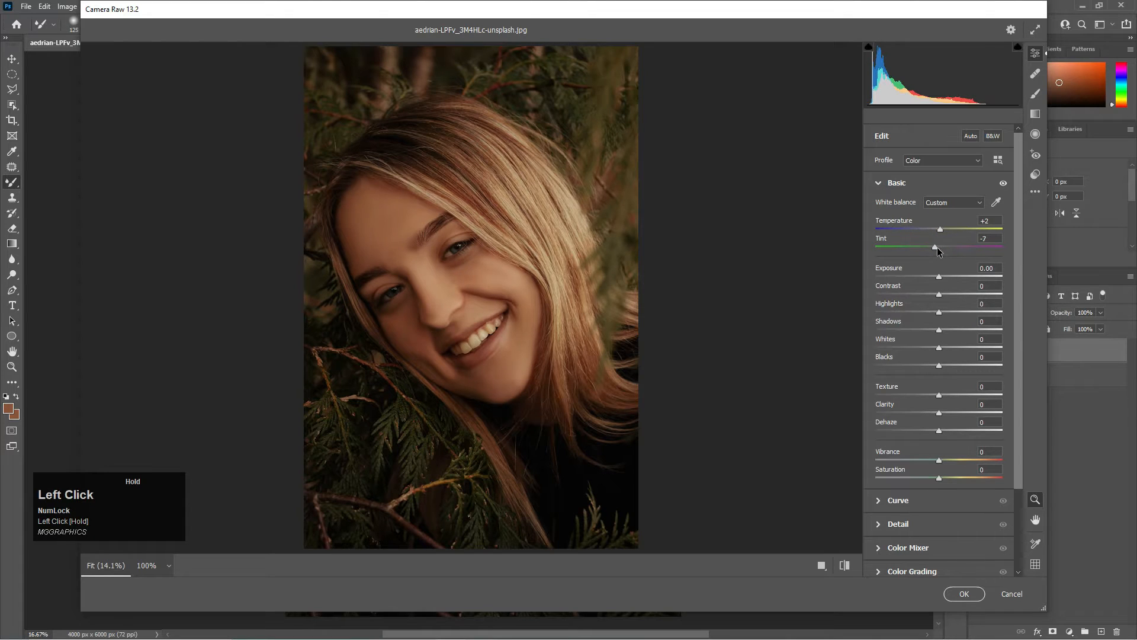
- Set Temperature to +2, Tint to +5, Contrast to -14, Highlights to -6, Shadows to +13, Whites to -46 and Blacks to +6
drag(937, 247, 935, 318)
click(943, 276)
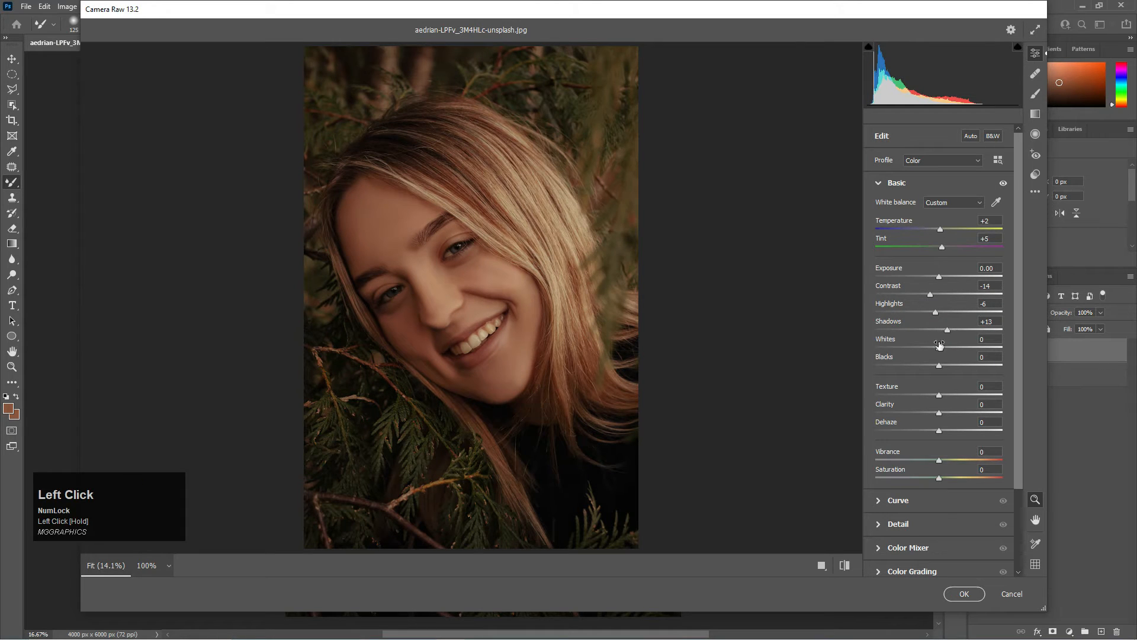
drag(950, 346, 910, 340)
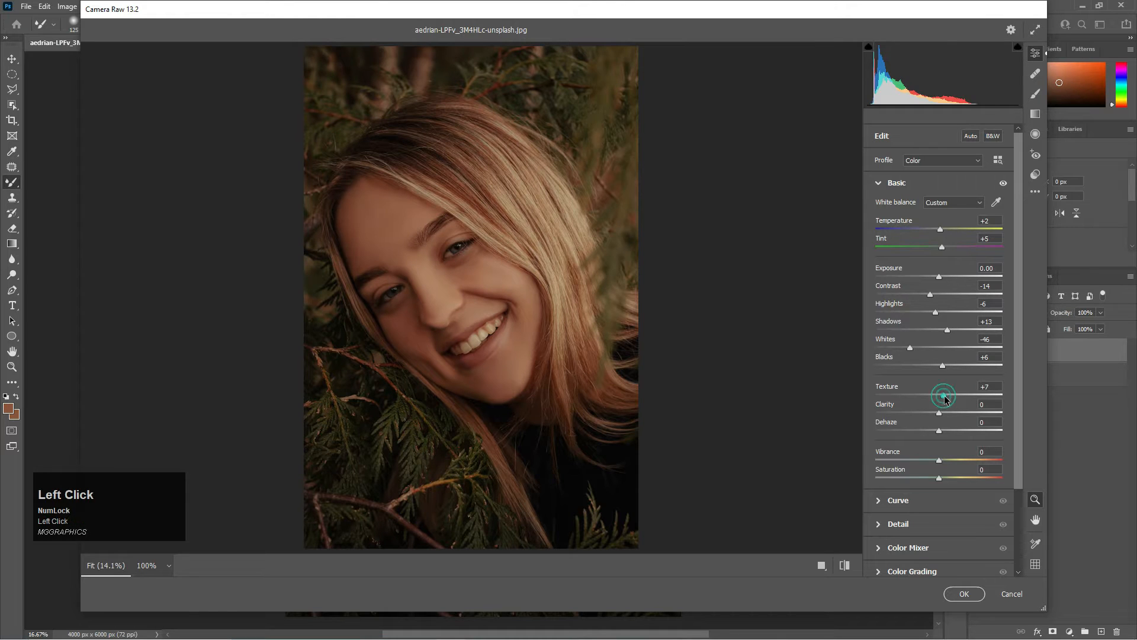
- Set Texture to +36, checking its effect on the eye and nose at 100%
click(426, 305)
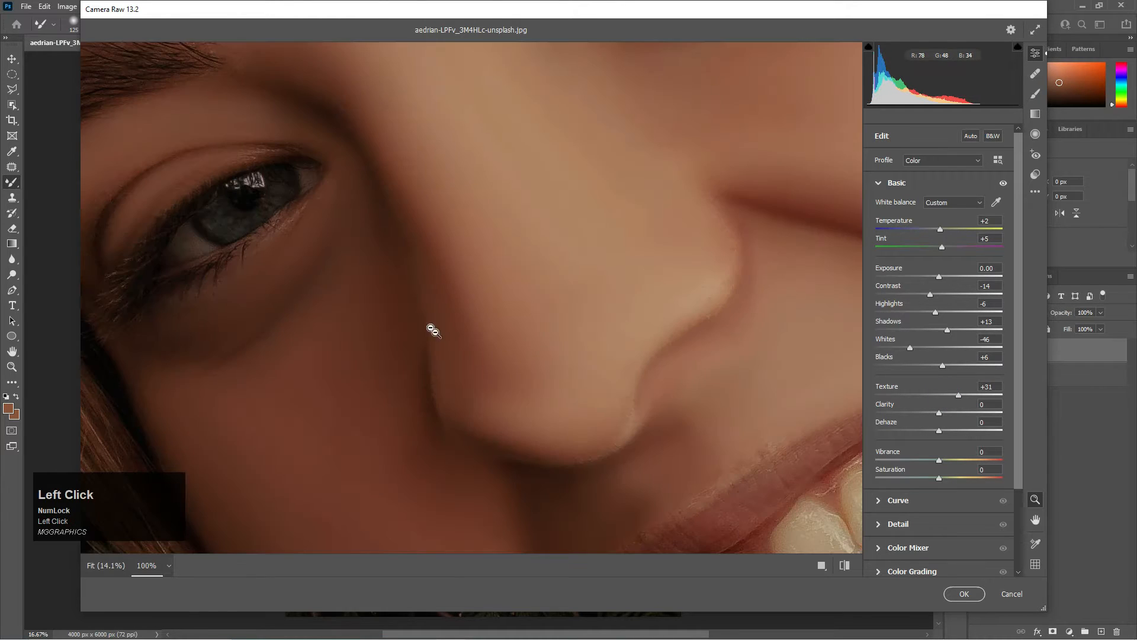
key(space)
drag(462, 304, 539, 339)
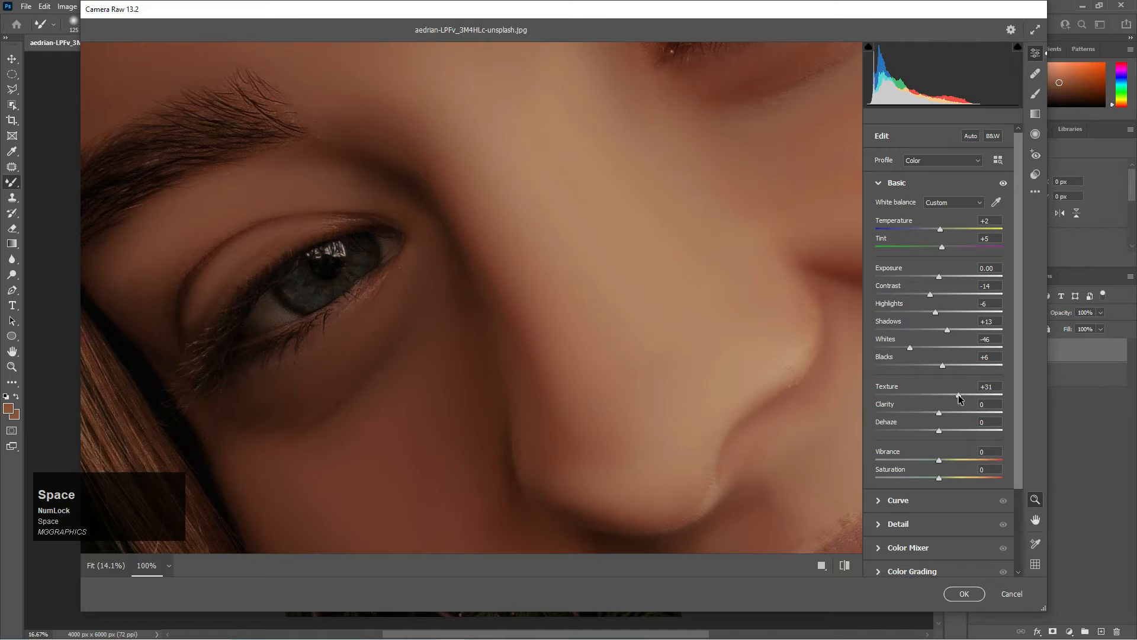
drag(958, 395, 990, 396)
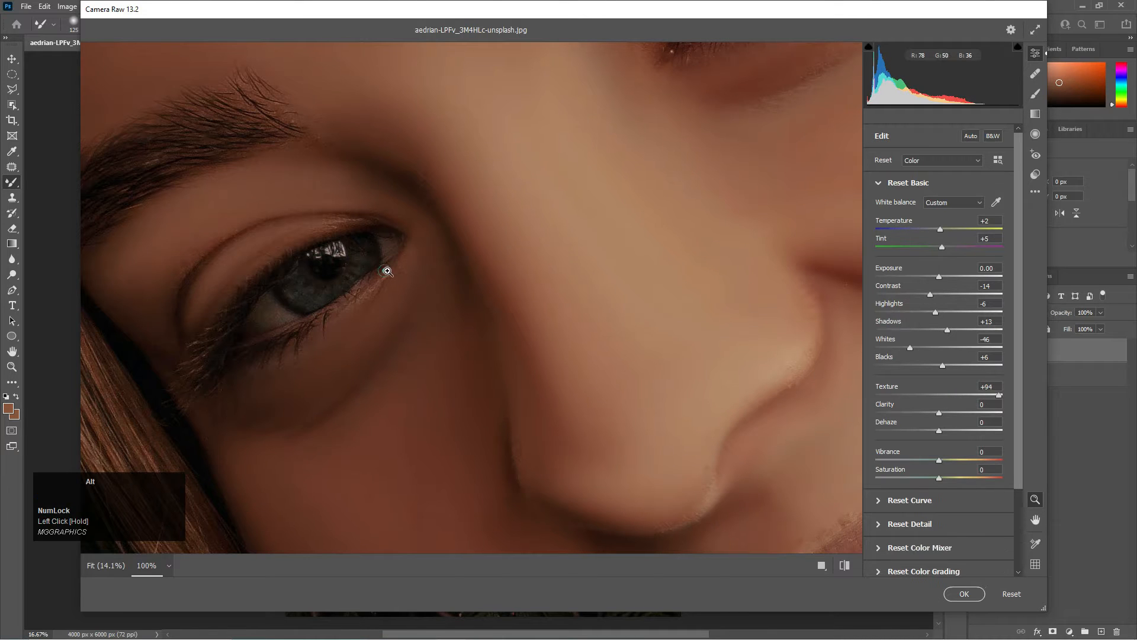
alt+click(631, 374)
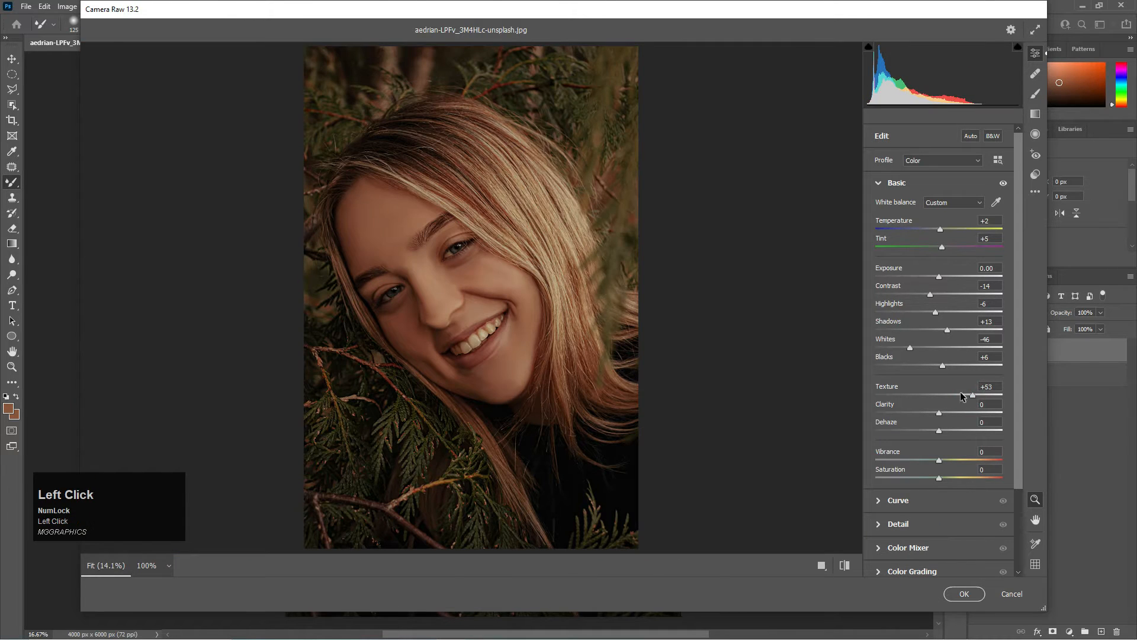
- Set Clarity to +5, Dehaze to +2, Vibrance to +2 and Saturation to +2
drag(939, 414, 920, 412)
drag(936, 427, 941, 430)
scroll(941, 431, down, 2)
drag(939, 385, 941, 403)
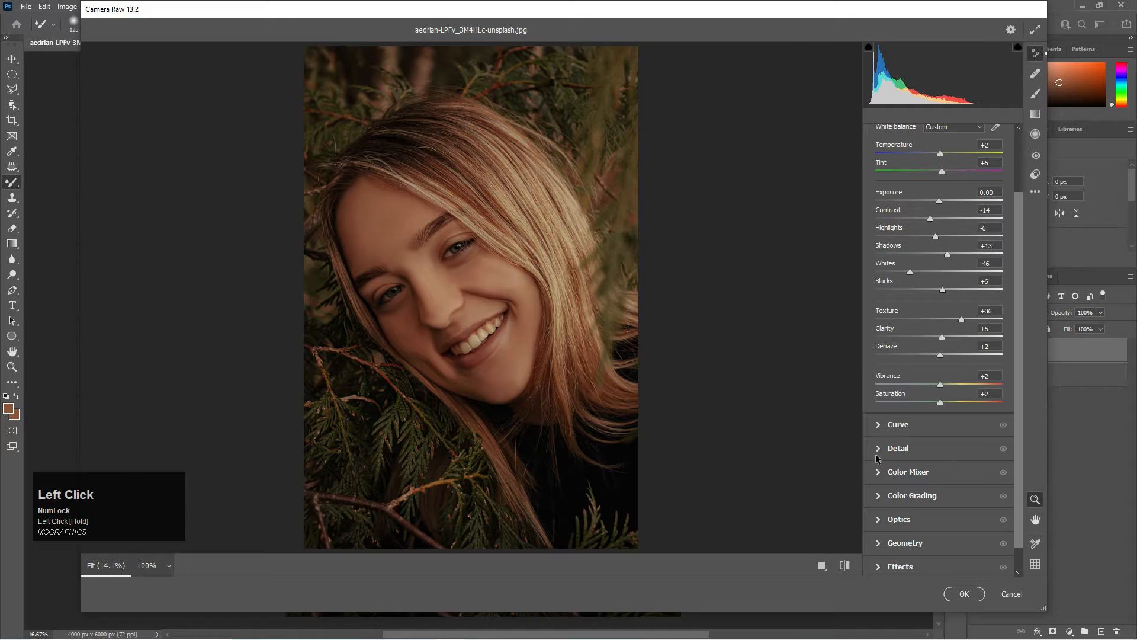
- Apply slight noise reduction and set color saturation to Reds +24, Oranges -7, Yellows -52, Greens +54, Aquas +29 and Blues +34
click(879, 447)
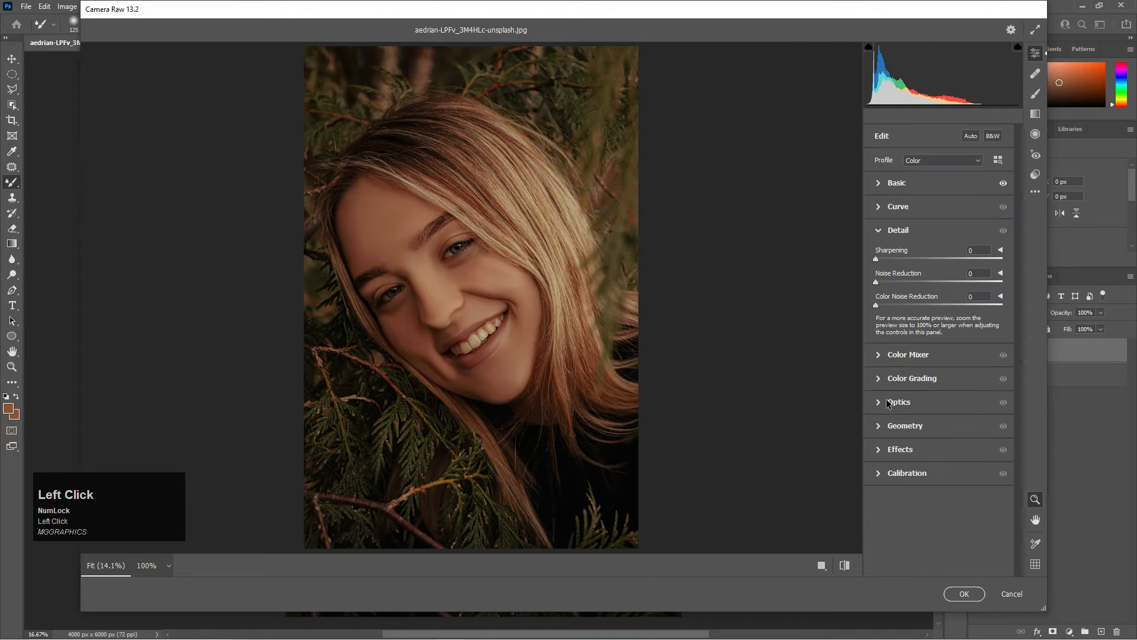
click(881, 283)
click(903, 354)
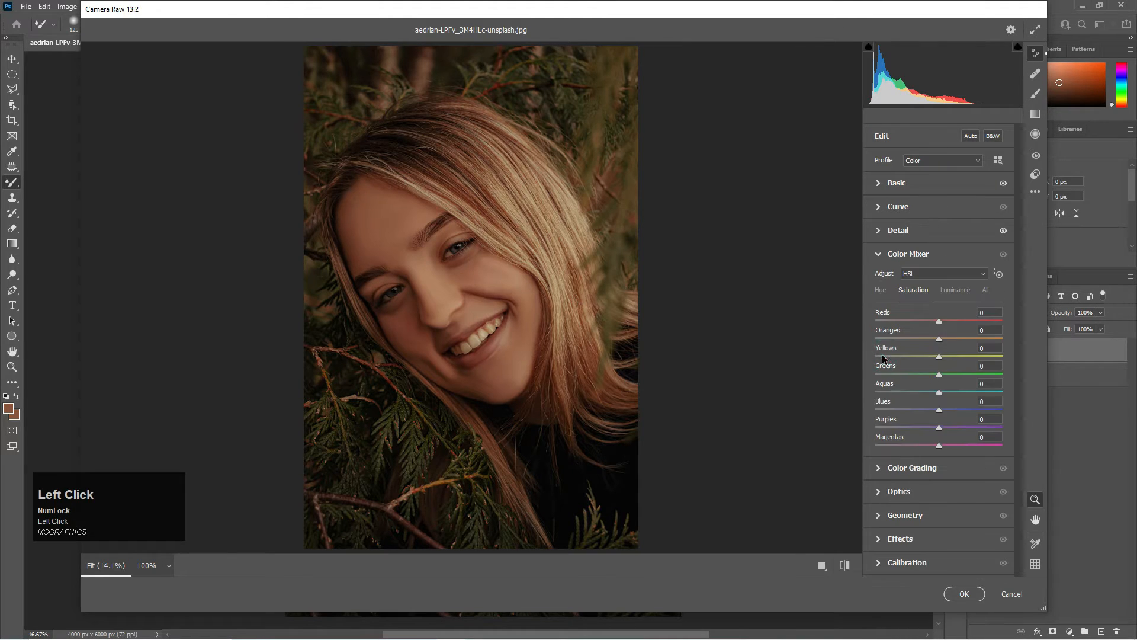
drag(939, 321, 928, 343)
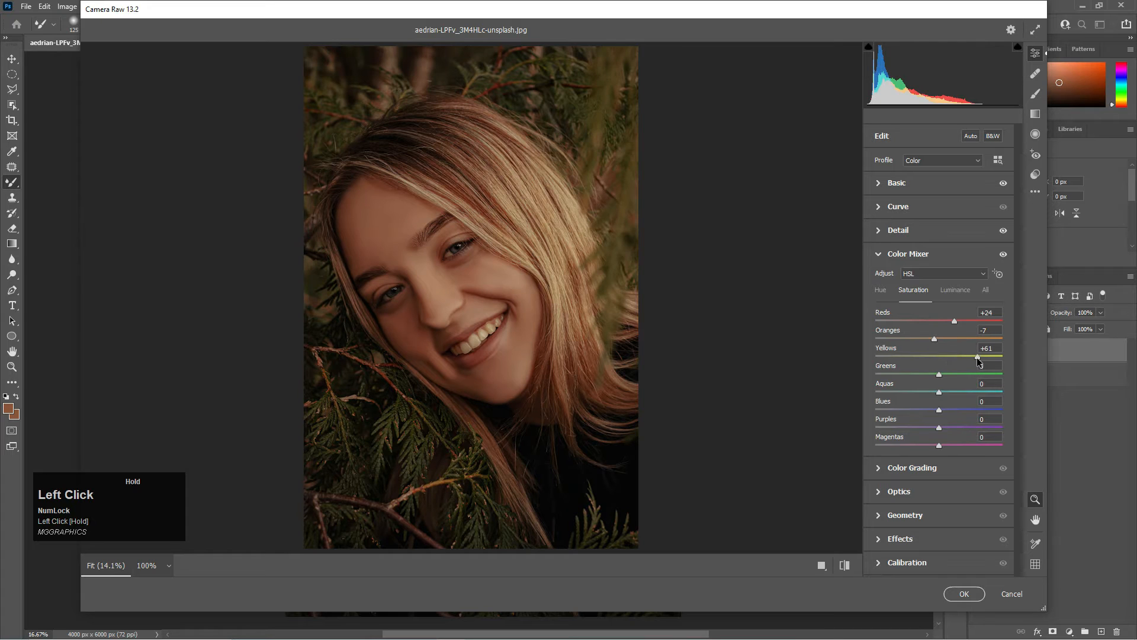
drag(946, 357, 882, 357)
click(965, 392)
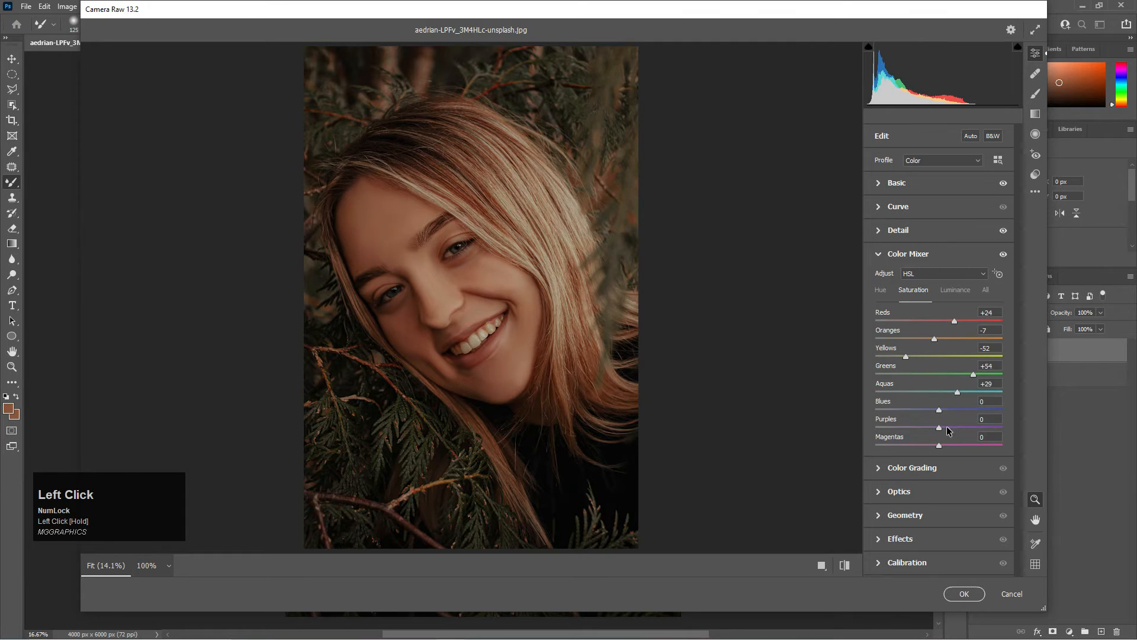
click(960, 409)
- Set the Vignetting effect to -20 and apply the Camera Raw adjustments to the retouched layer
scroll(959, 432, down, 1)
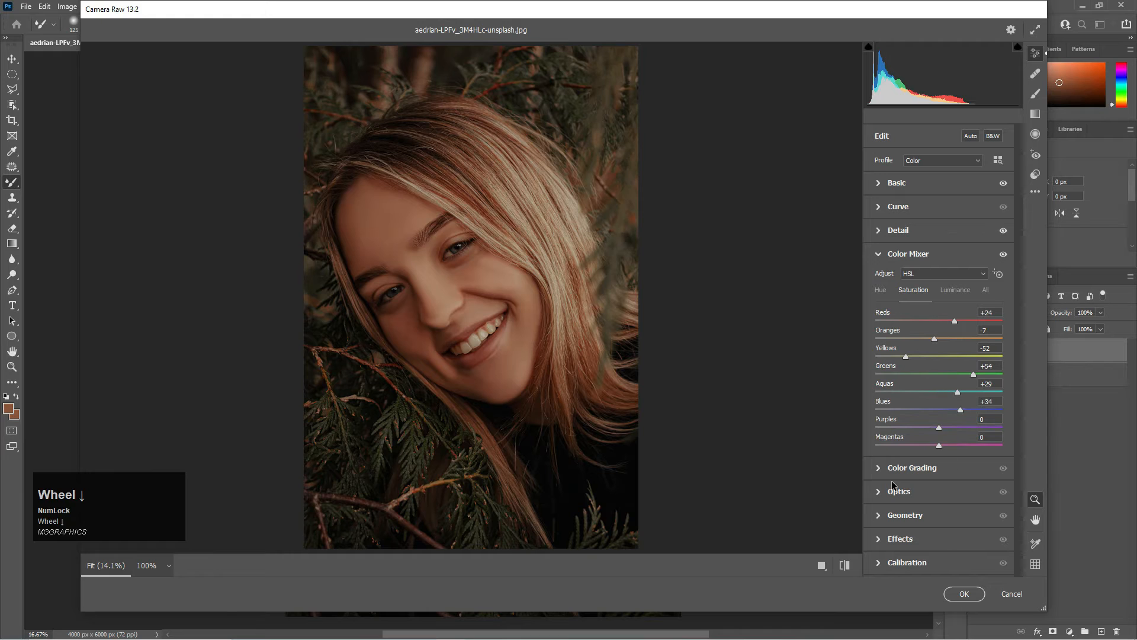
click(876, 543)
click(920, 401)
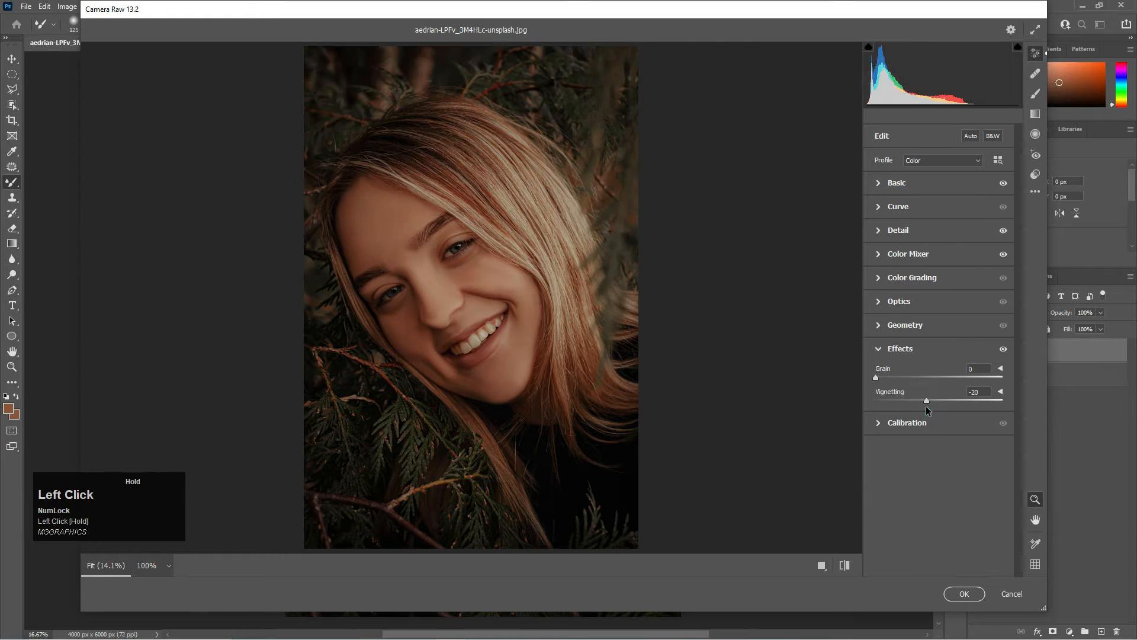
click(963, 594)
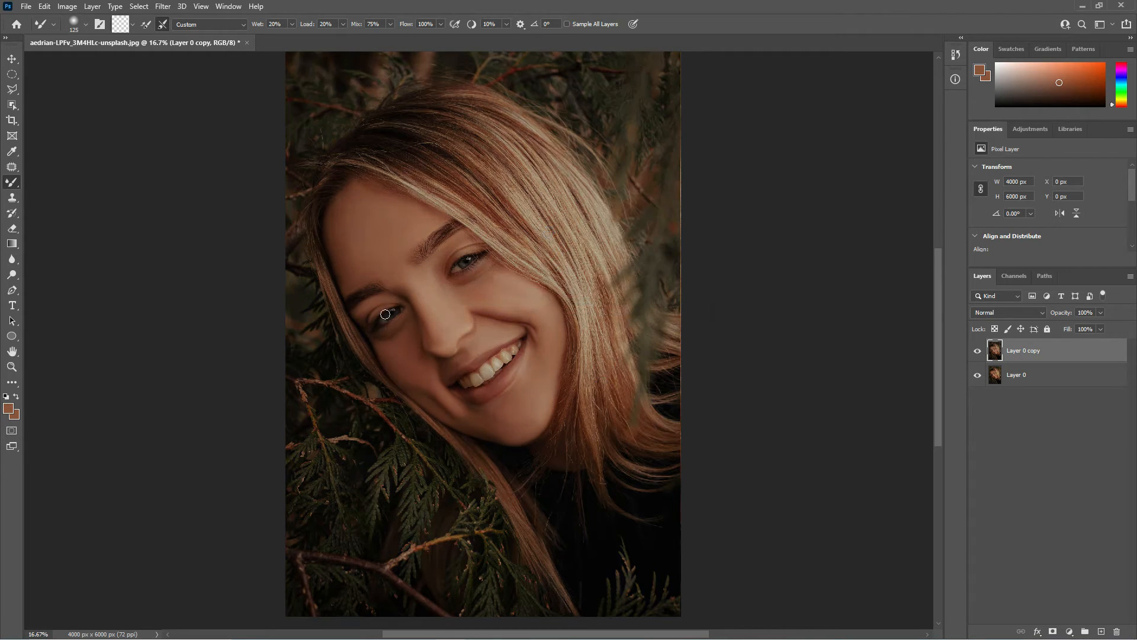
click(163, 6)
mouse_move(220, 170)
click(325, 190)
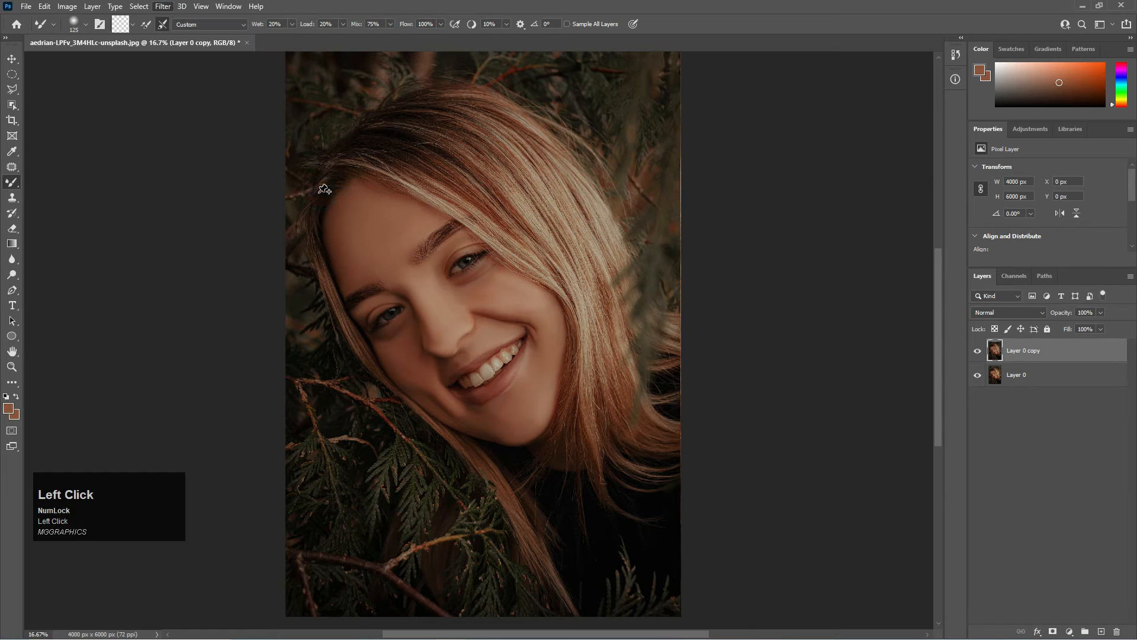
click(466, 24)
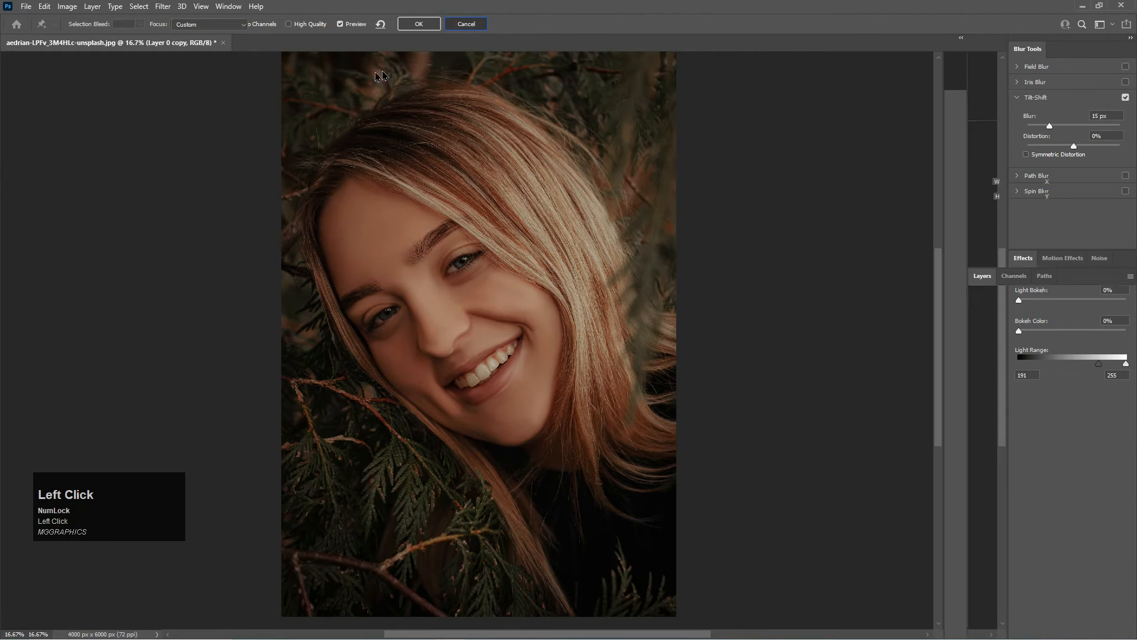
- Start an Iris Blur on the retouched layer and fit a tilted ellipse around the face and surrounding hair
click(163, 6)
mouse_move(231, 170)
click(314, 180)
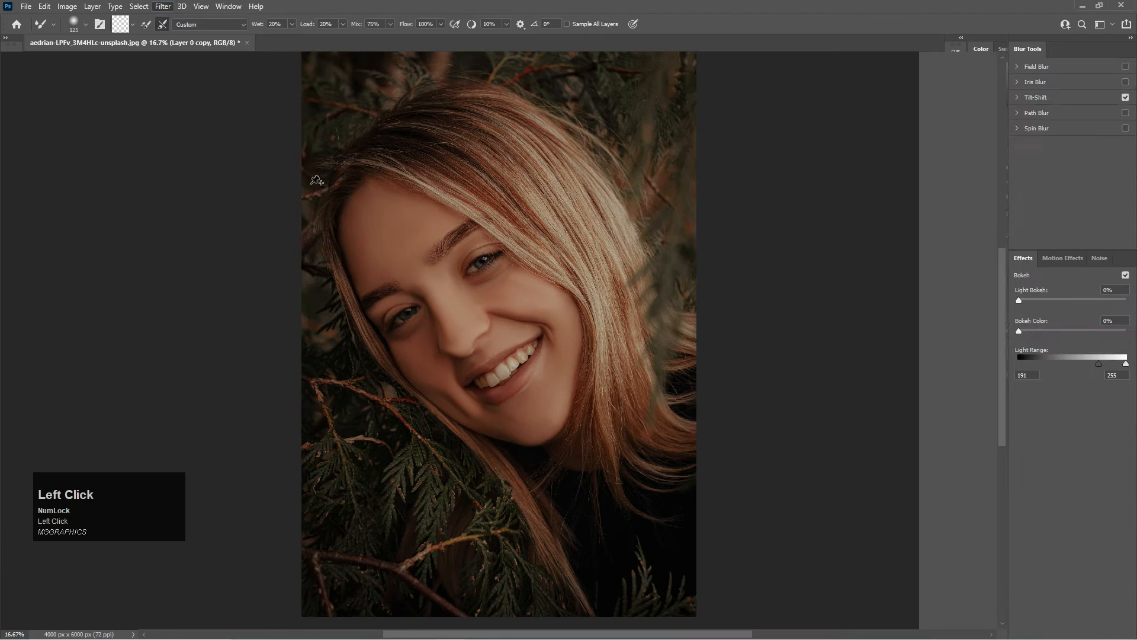
drag(499, 110, 336, 171)
drag(500, 321, 491, 307)
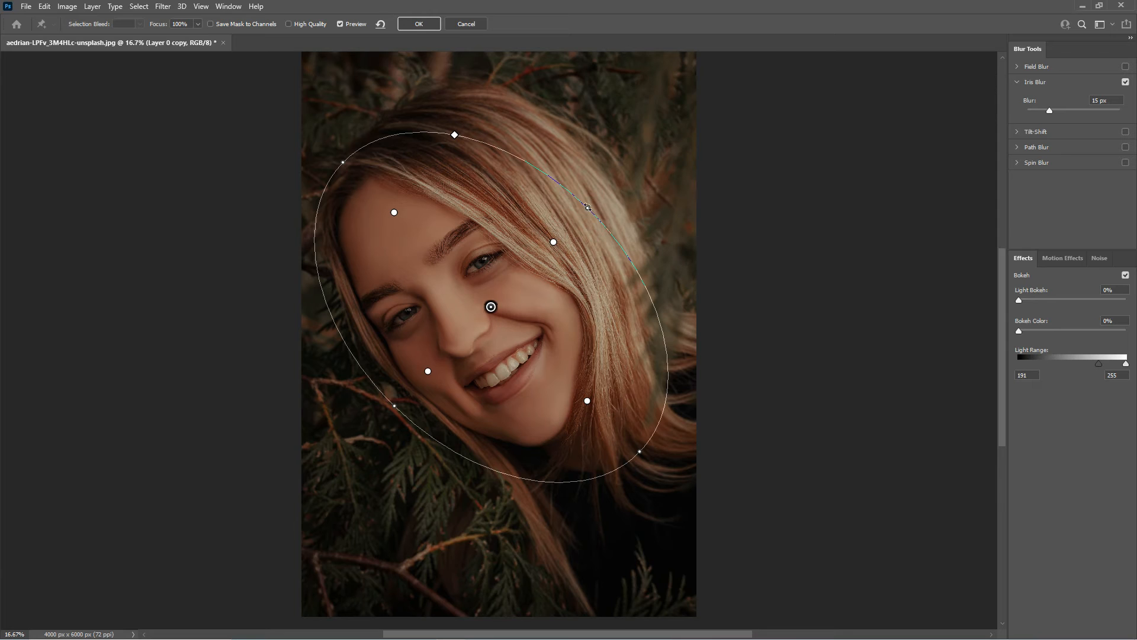
drag(588, 208, 594, 193)
drag(492, 307, 494, 308)
- Set the Iris Blur amount to 25 px, fine-tune the ellipse's position and rotation around the head, and apply it
drag(1054, 112, 1057, 113)
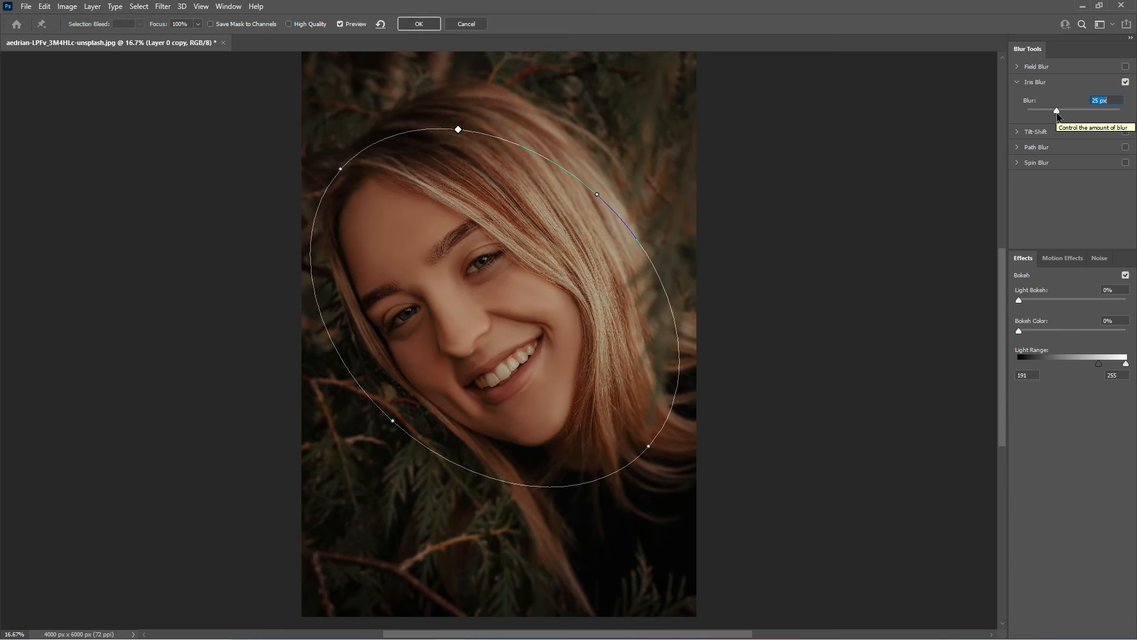
drag(495, 309, 491, 300)
drag(339, 155, 334, 154)
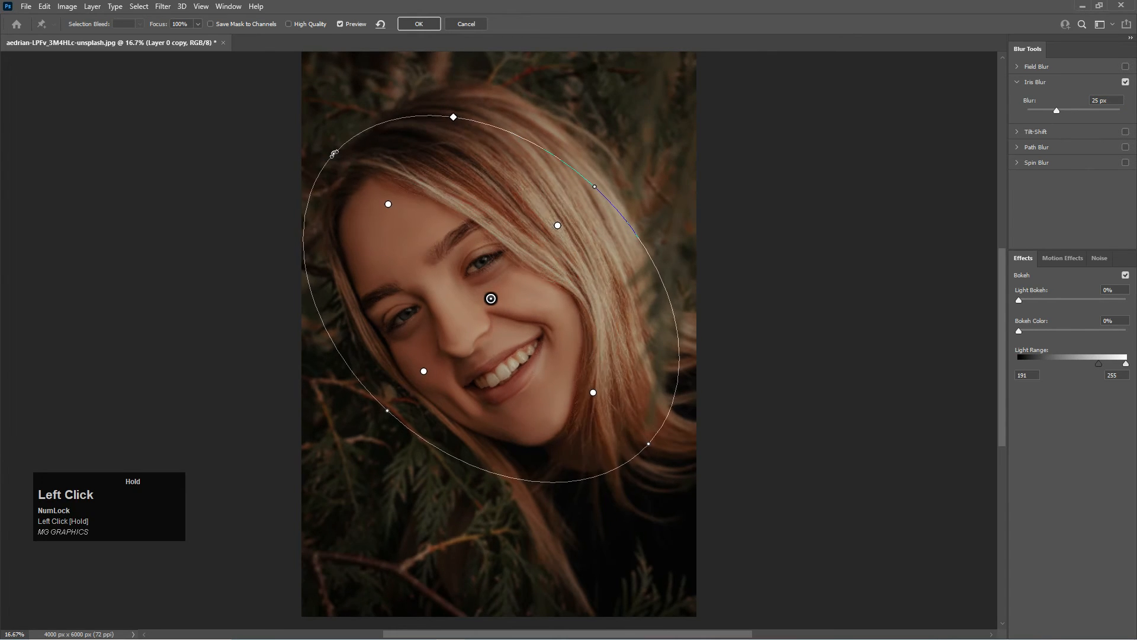
click(422, 25)
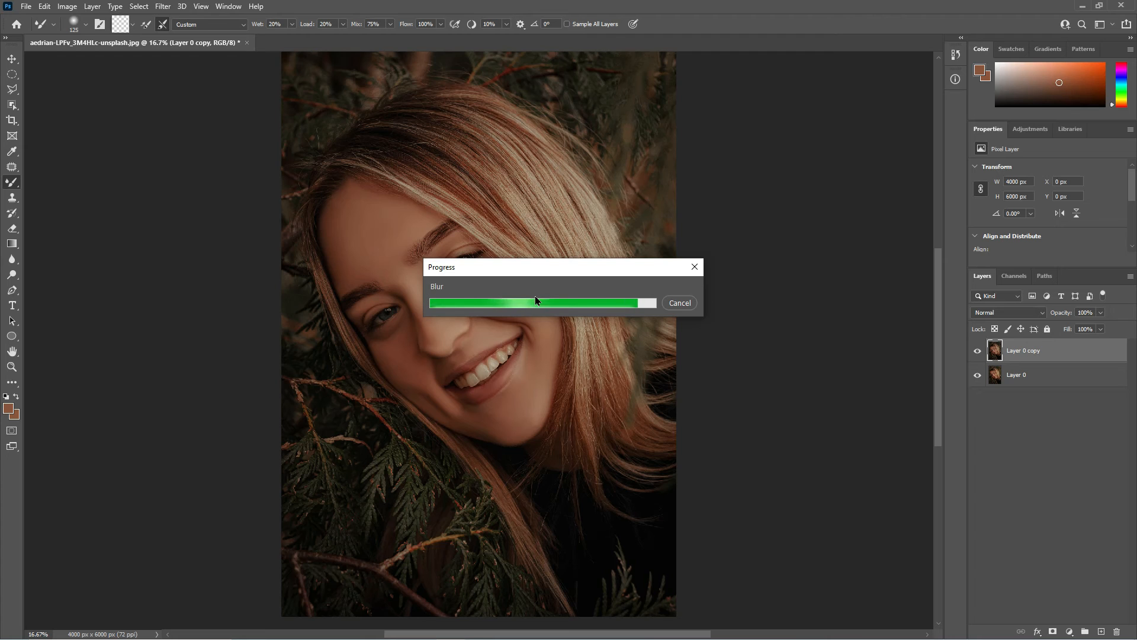
- Adjust the Cyan–Red balance of the midtones on the retouched layer with Color Balance
key(ctrl+minus)
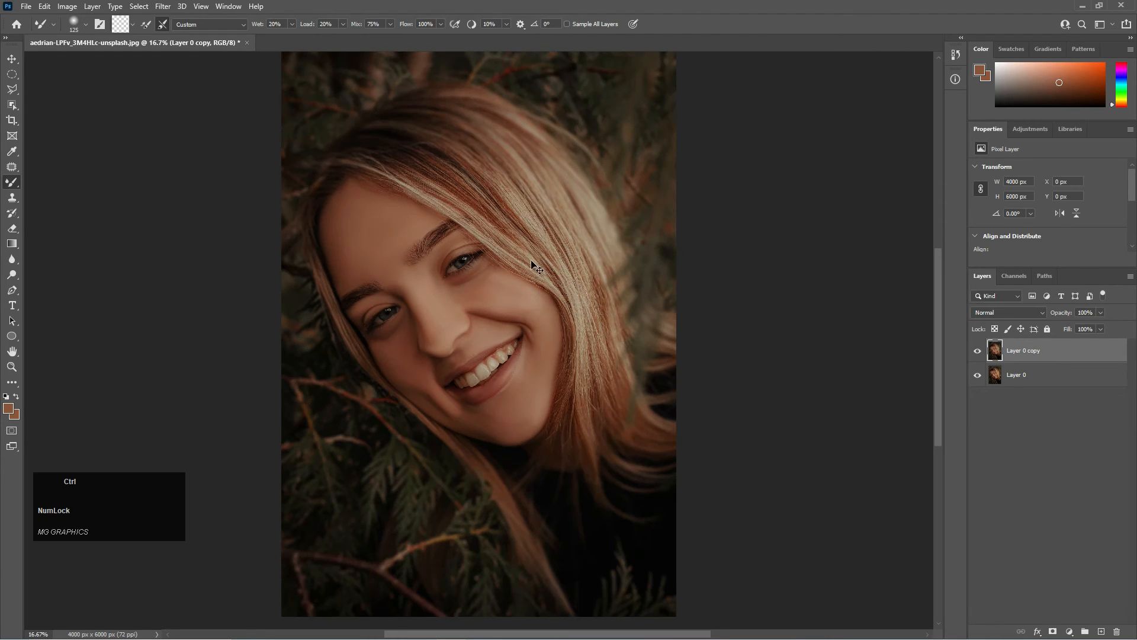
key(ctrl+plus)
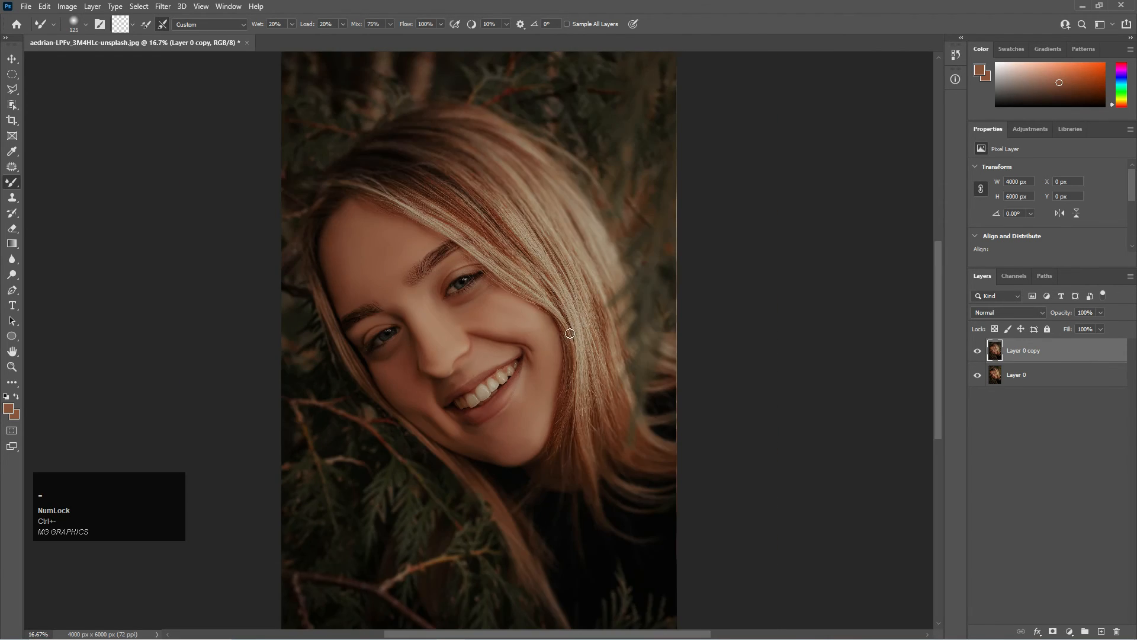
key(ctrl+b)
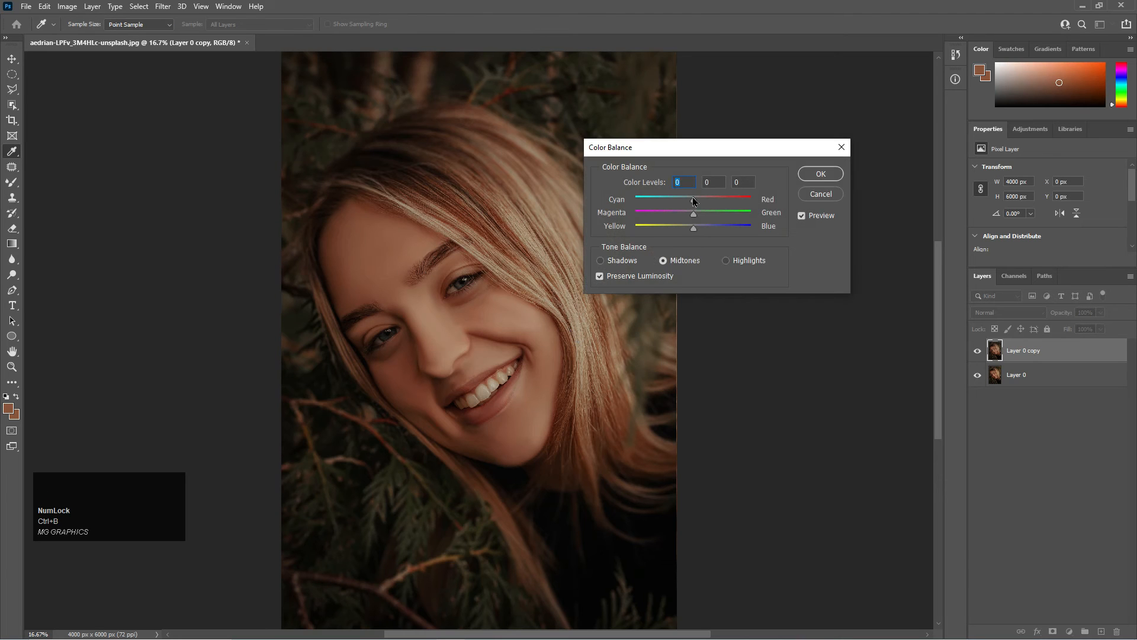
drag(694, 201, 693, 202)
click(812, 176)
- Brighten the iris of the eye nearest the blonde hair with a small Dodge Tool brush at Midtones range and 50% exposure
key(ctrl+plus)
key(ctrl+plus)
key(ctrl+plus)
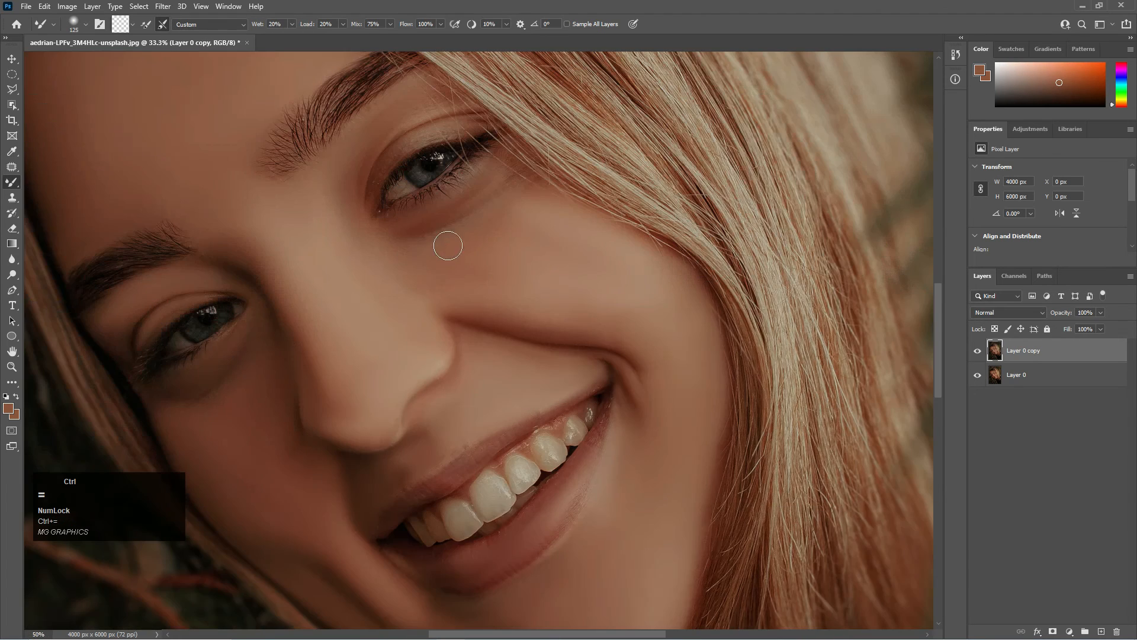
mouse_move(451, 204)
mouse_down()
mouse_move(470, 251)
mouse_move(414, 284)
mouse_up()
key(ctrl+plus)
key(ctrl+plus)
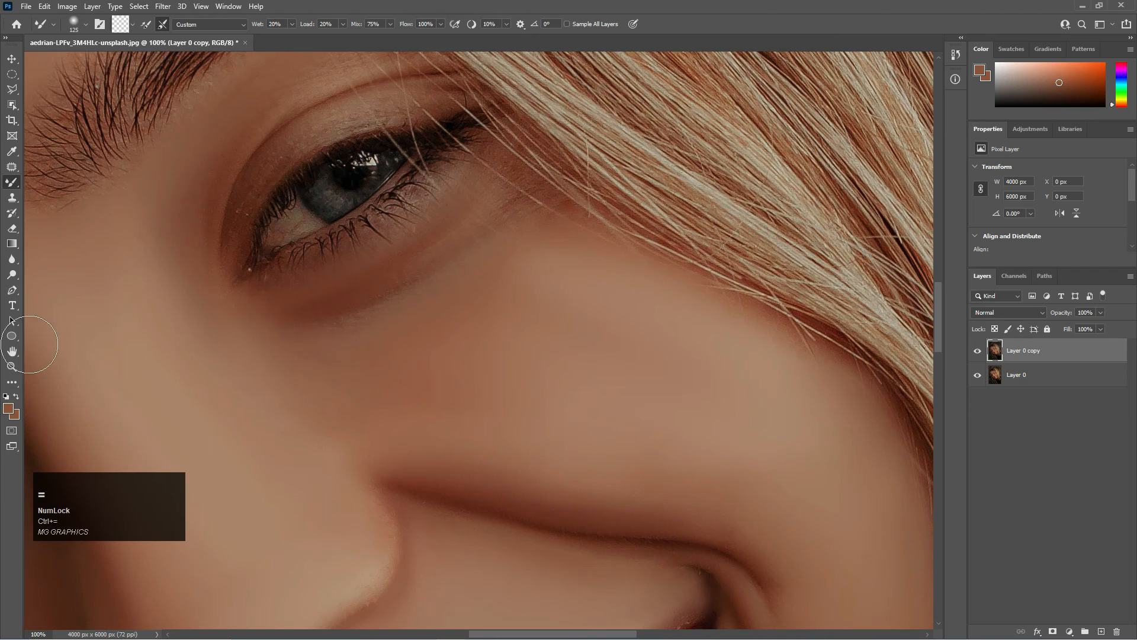
right_click(12, 275)
click(40, 285)
key(bracketright)
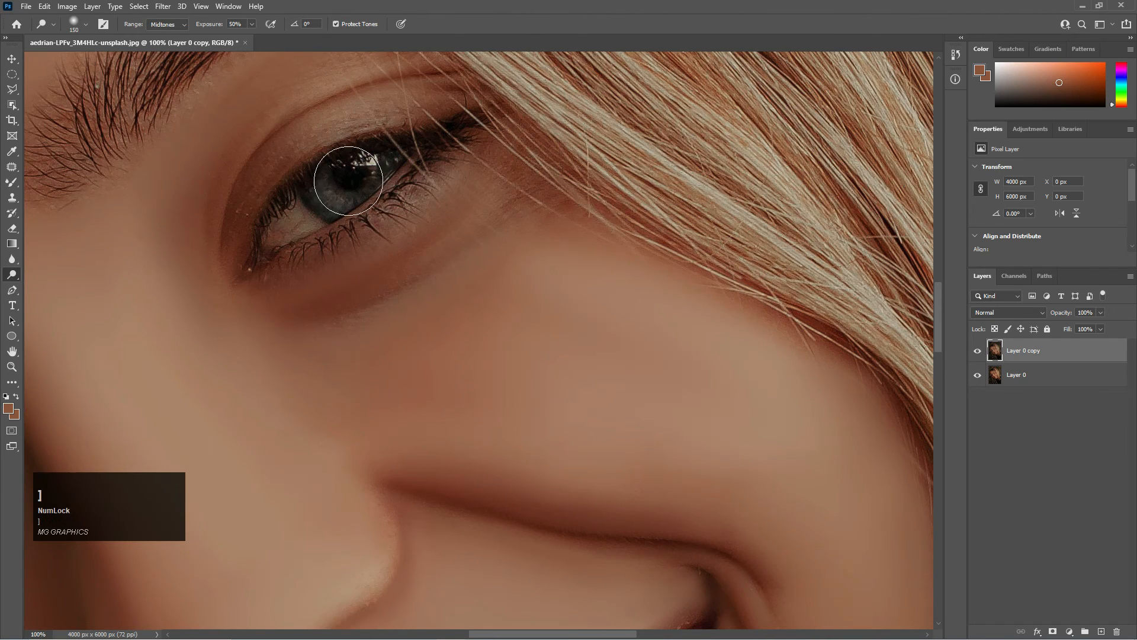
key(ctrl+plus)
key(ctrl+plus)
drag(287, 172, 548, 516)
key(bracketleft)
key(bracketleft)
key(bracketleft)
key(bracketleft)
key(bracketleft)
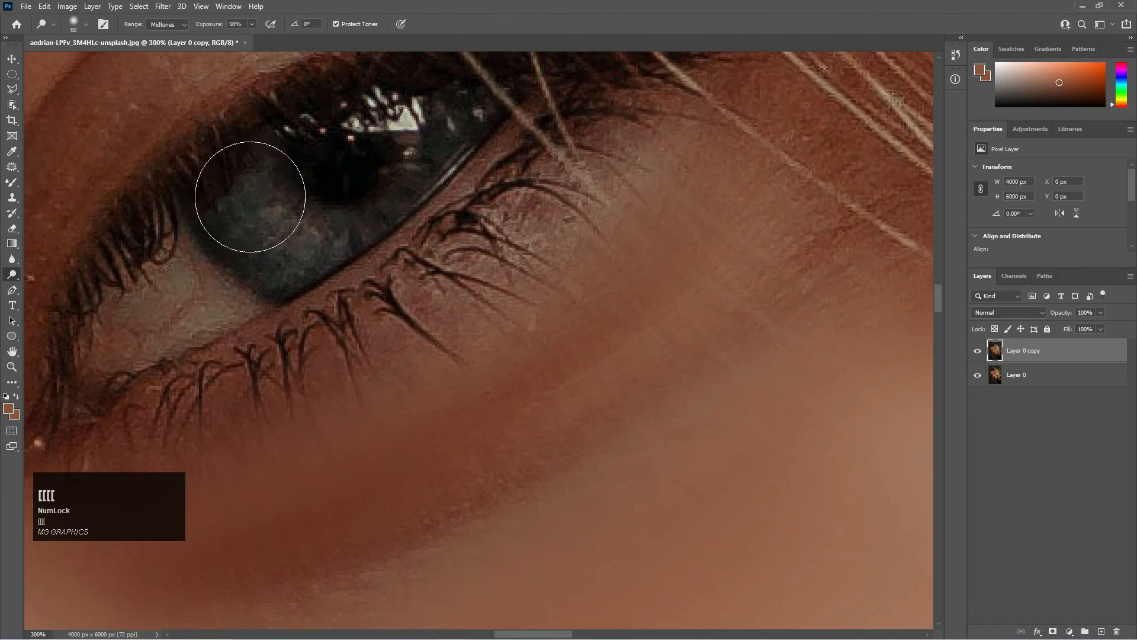
drag(243, 193, 279, 238)
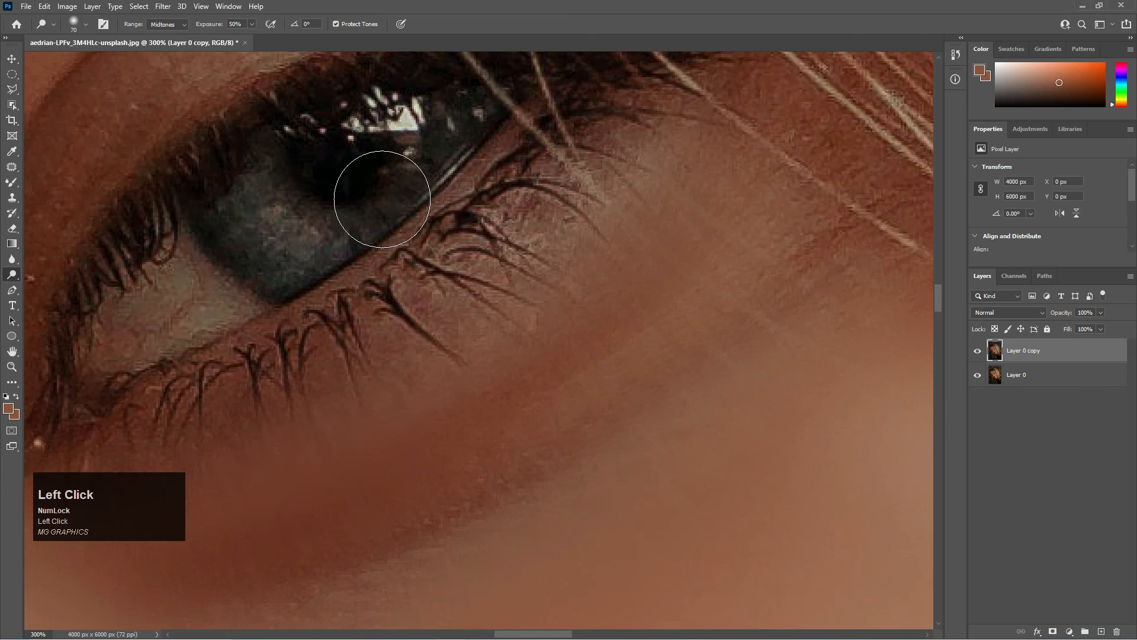
- Brighten the iris of the other eye with the 70 px Dodge brush
drag(429, 308, 770, 261)
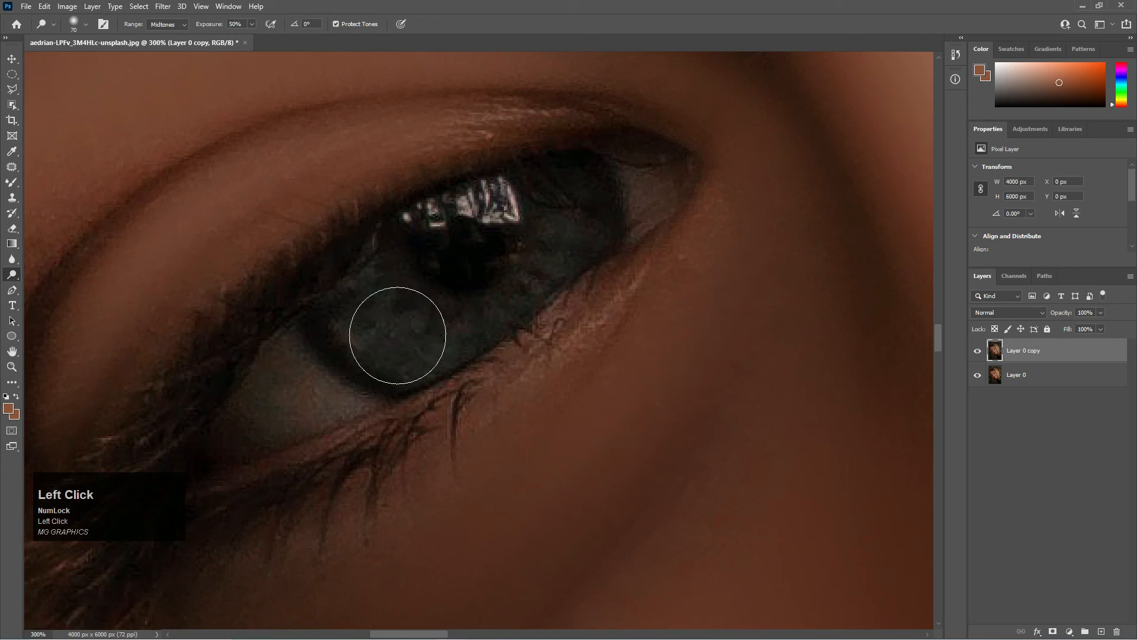
click(483, 305)
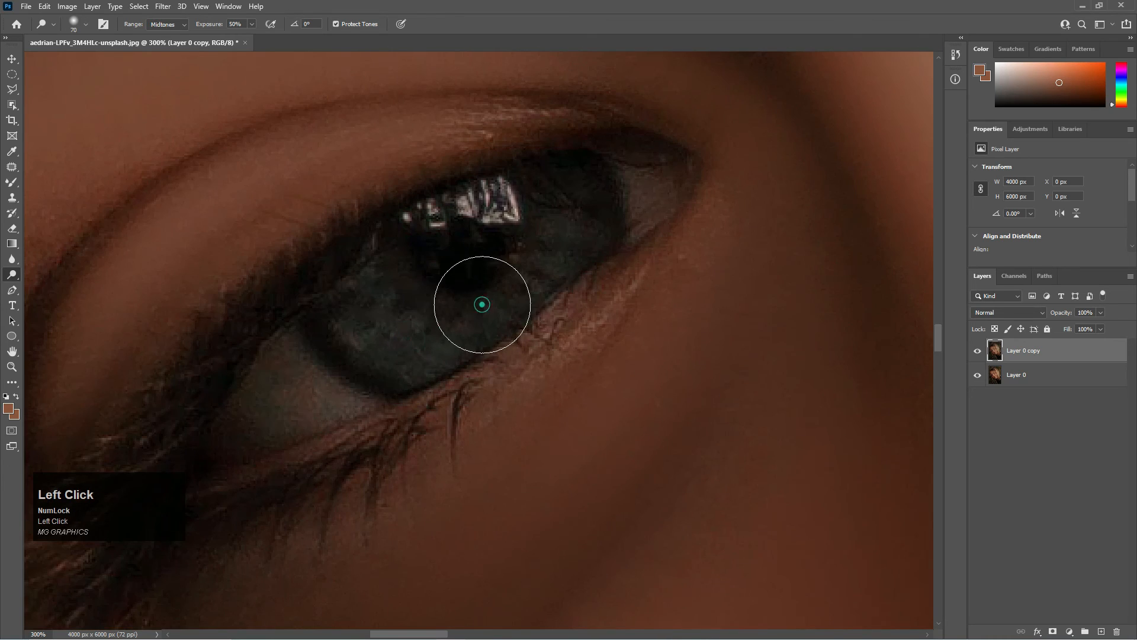
click(574, 217)
- Adjust the Yellow–Blue balance of the midtones across the whole portrait with Color Balance
key(ctrl+minus)
key(ctrl+minus)
key(ctrl+minus)
key(ctrl+minus)
key(ctrl+minus)
key(ctrl+minus)
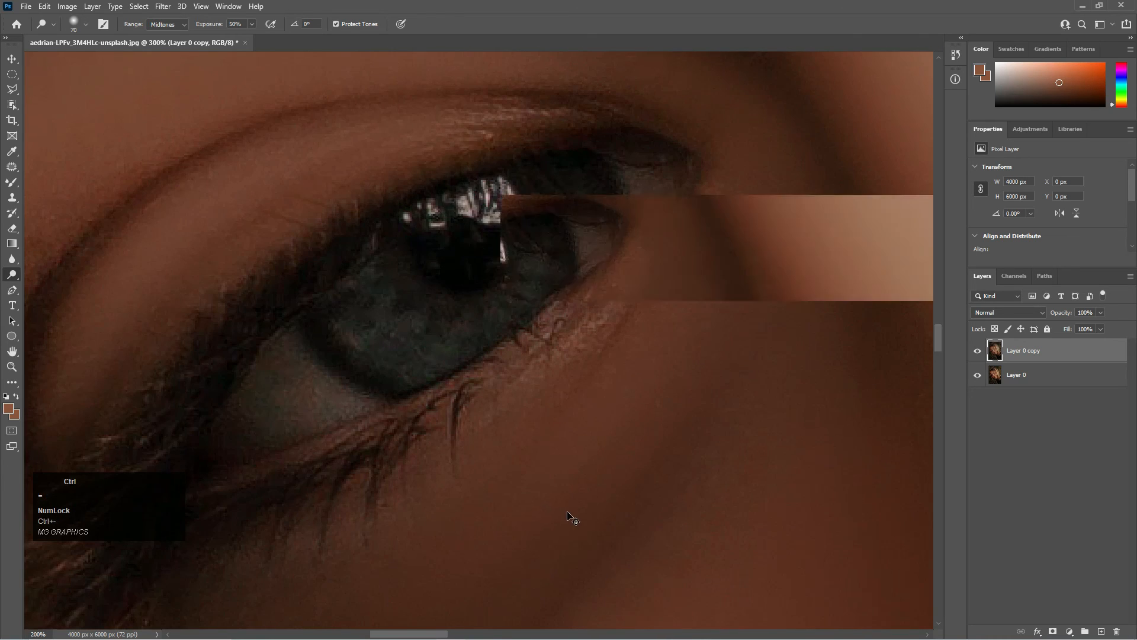
key(ctrl+minus)
key(ctrl+minus)
key(ctrl+minus)
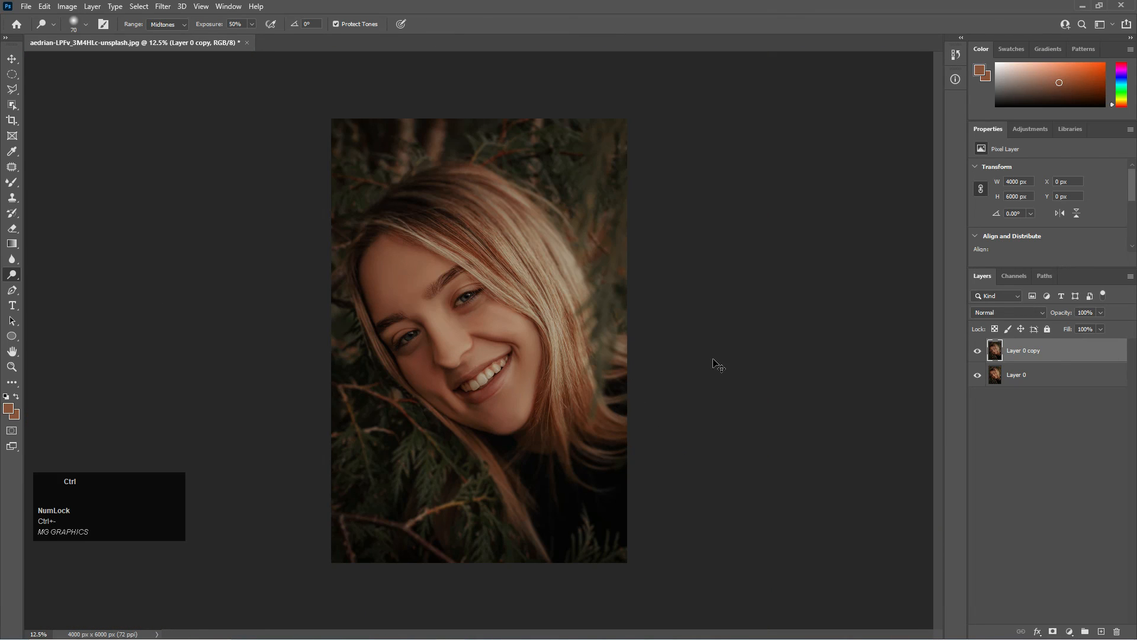
key(ctrl+b)
click(693, 228)
click(821, 175)
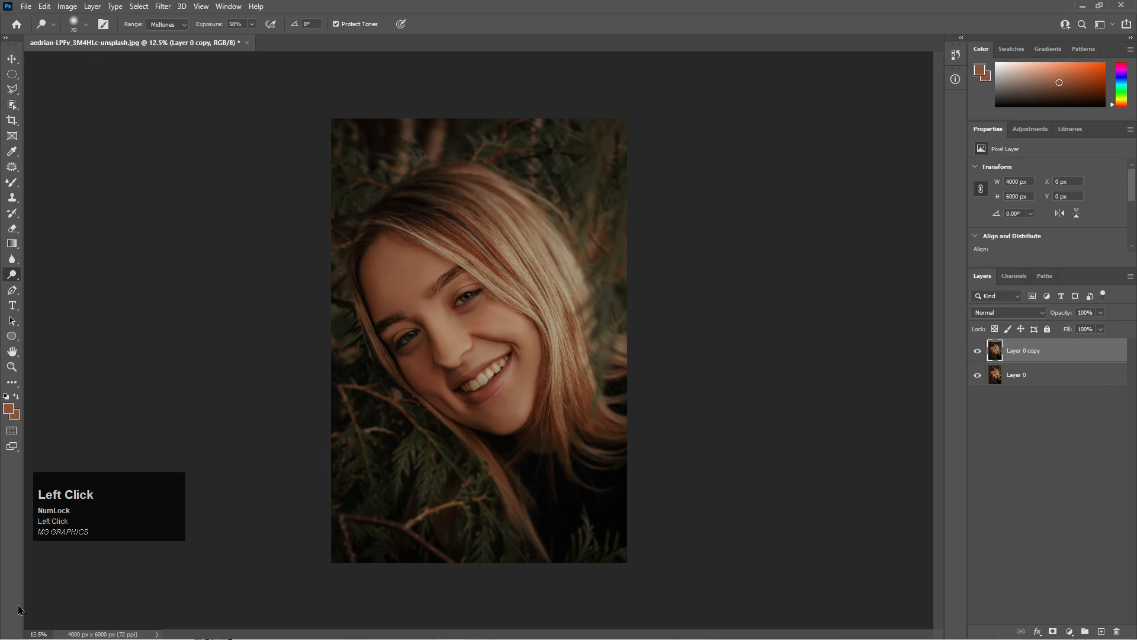
- Compare the portrait before and after retouching by toggling the visibility of Layer 0 copy
click(1002, 418)
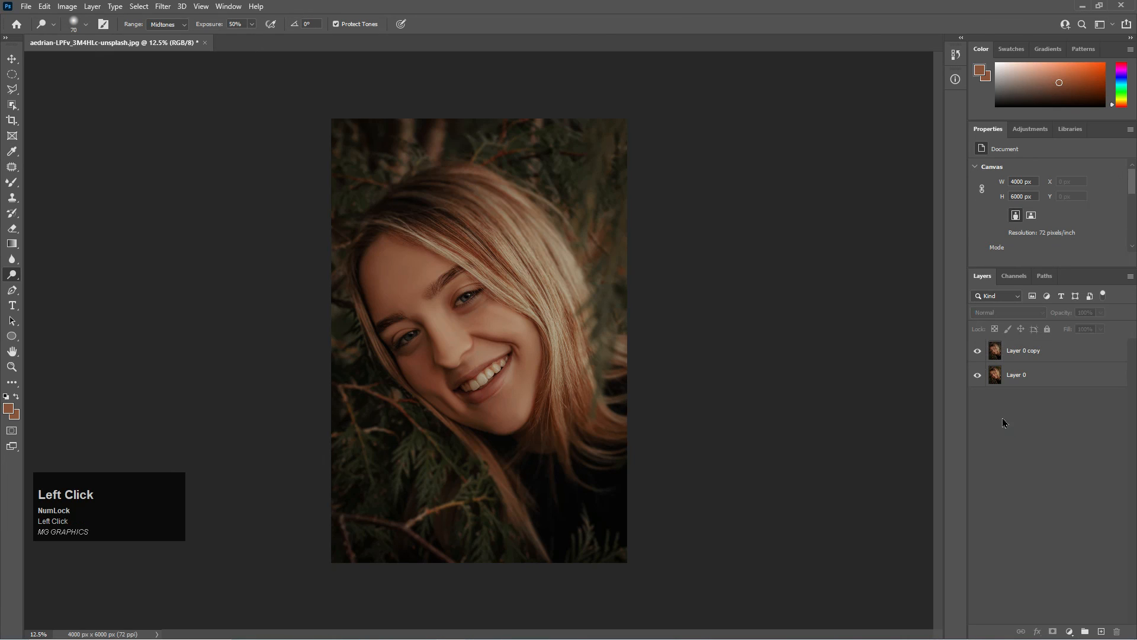
click(977, 352)
click(977, 353)
click(977, 353)
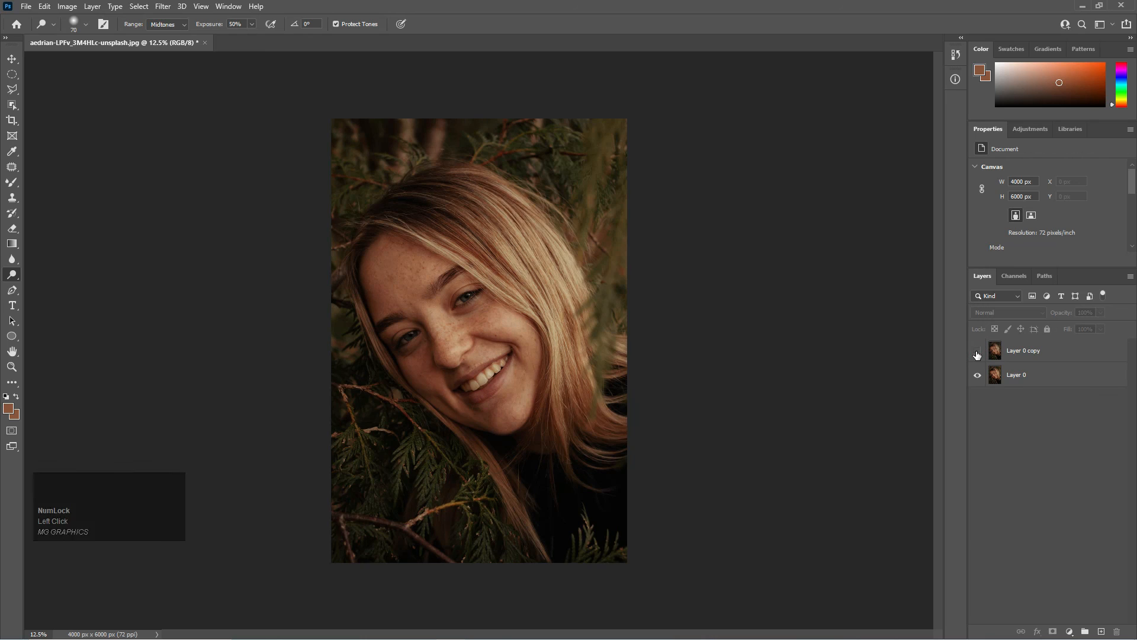
click(977, 353)
click(976, 353)
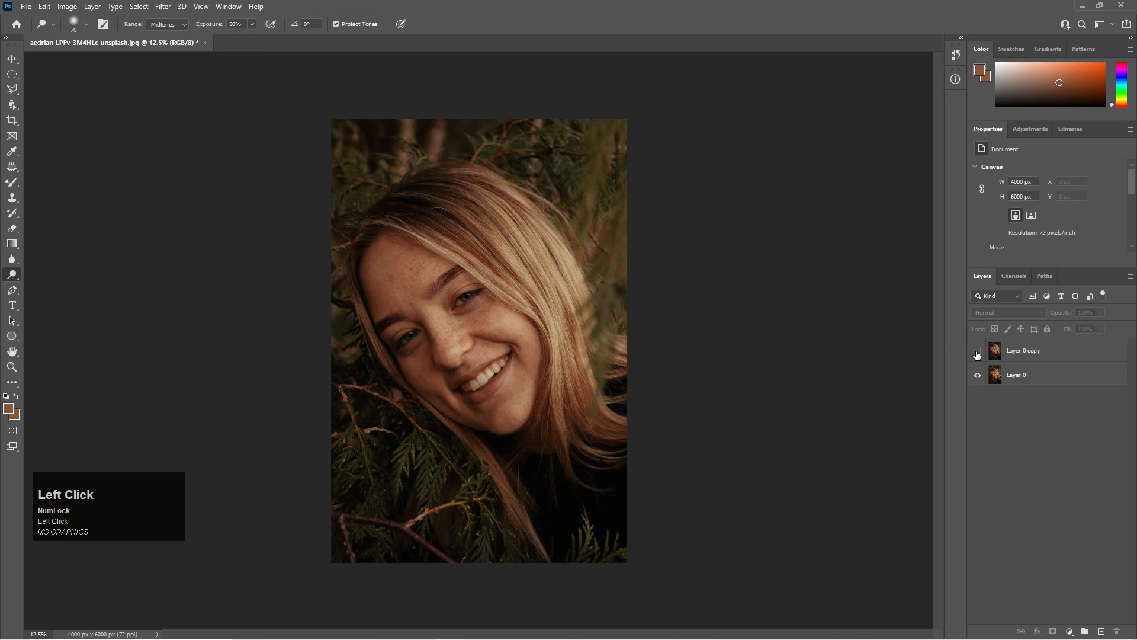